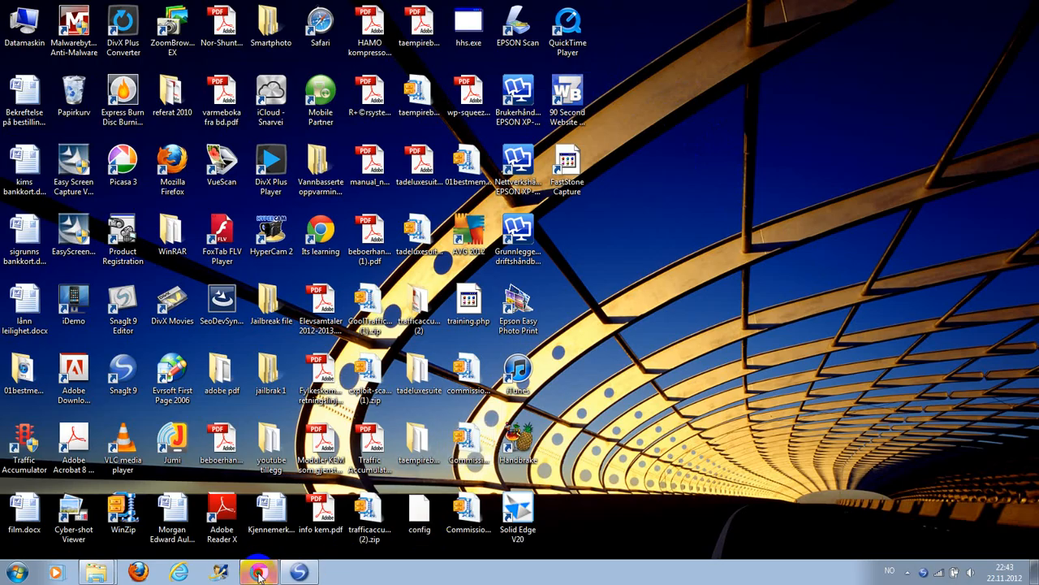
Step: Switch to Chrome and view the Friendly Mobile Sites home page and the WP Mobile Pro Dark Night settings page
click(302, 572)
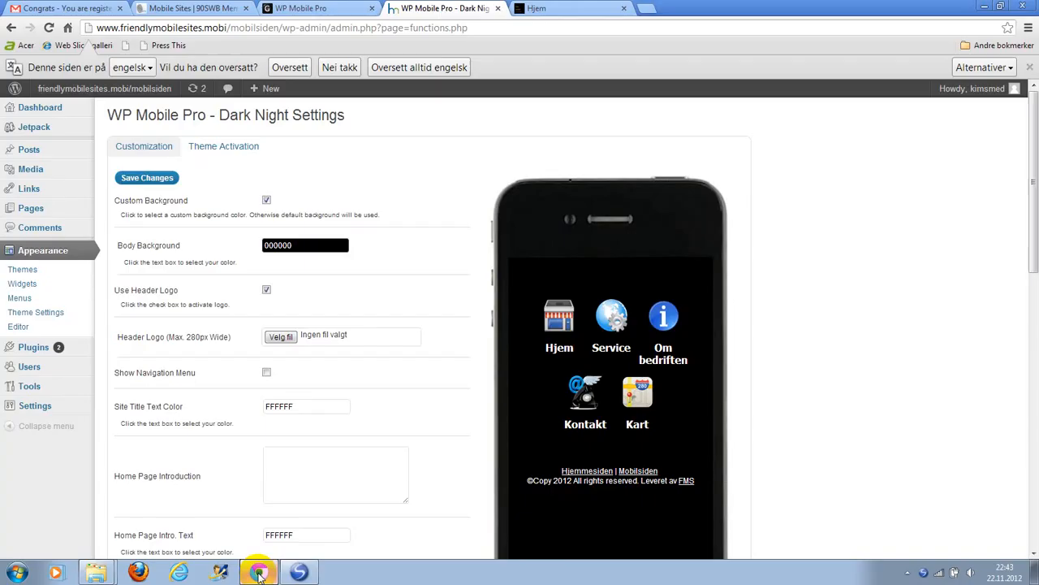
click(544, 9)
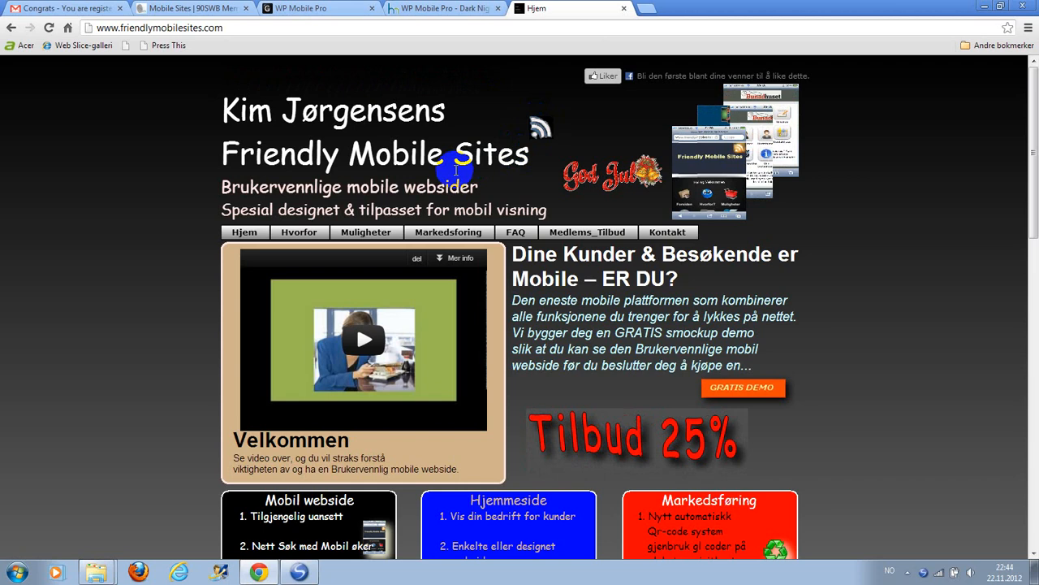
click(464, 13)
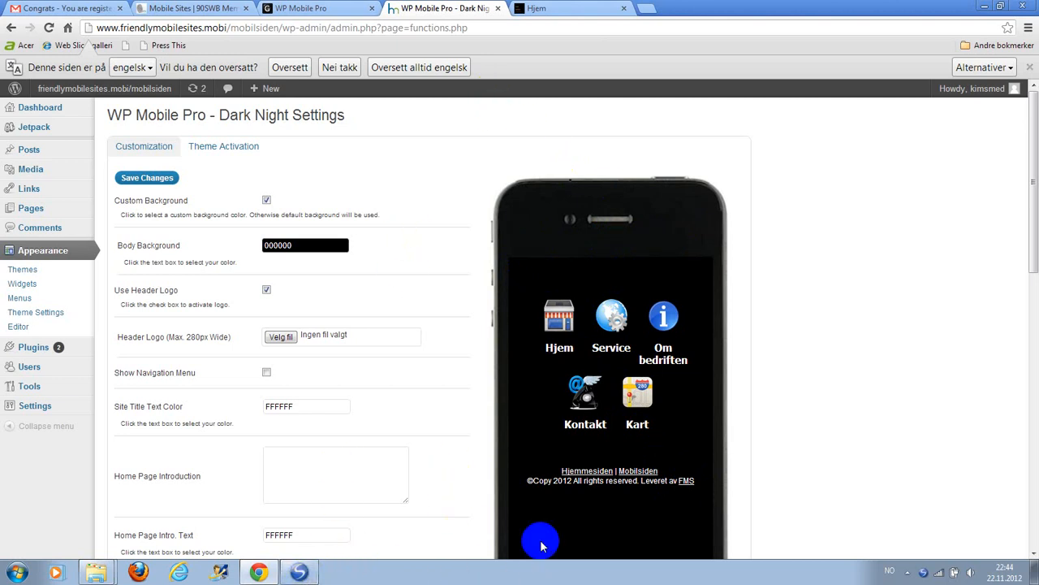
Step: Start 90 Second Website Builder from the desktop and create a new blank website
click(1035, 572)
click(573, 112)
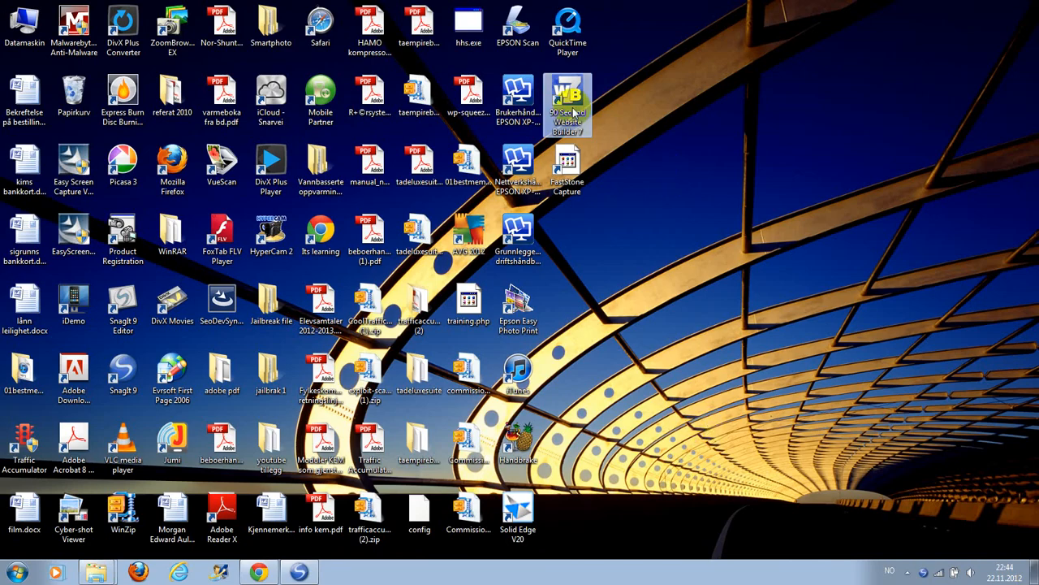
double_click(574, 112)
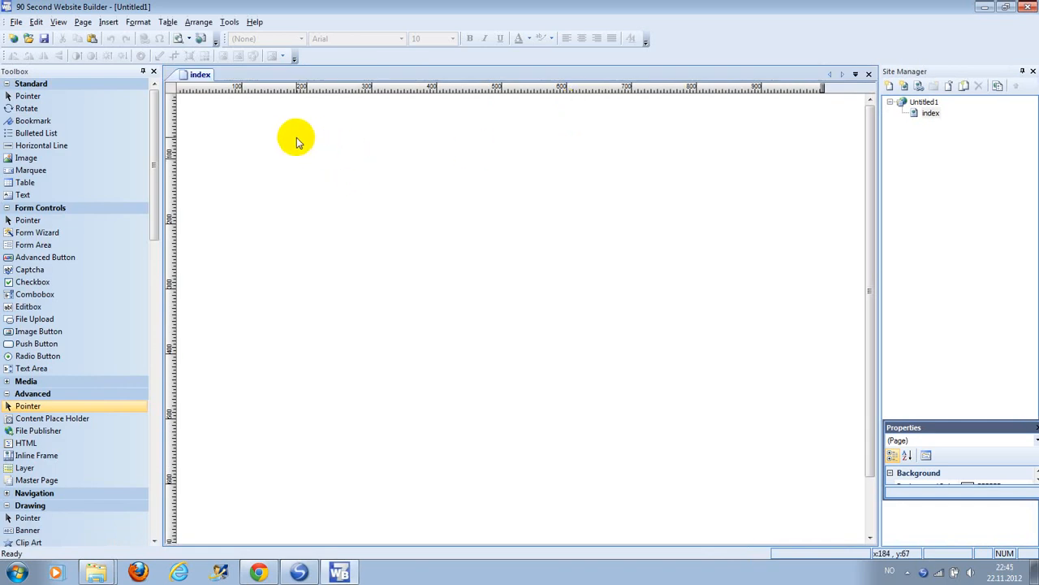
click(16, 23)
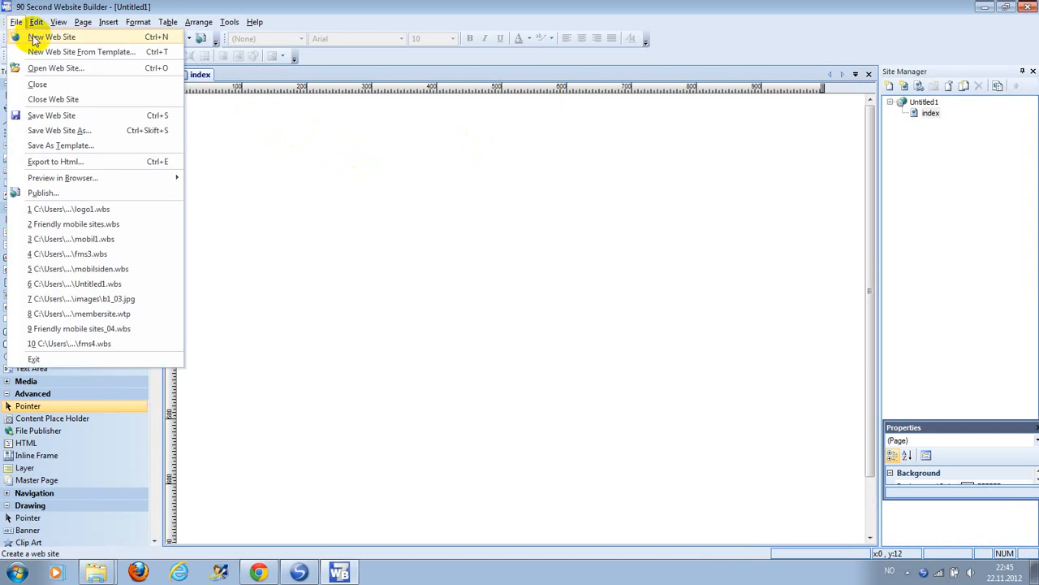
click(32, 37)
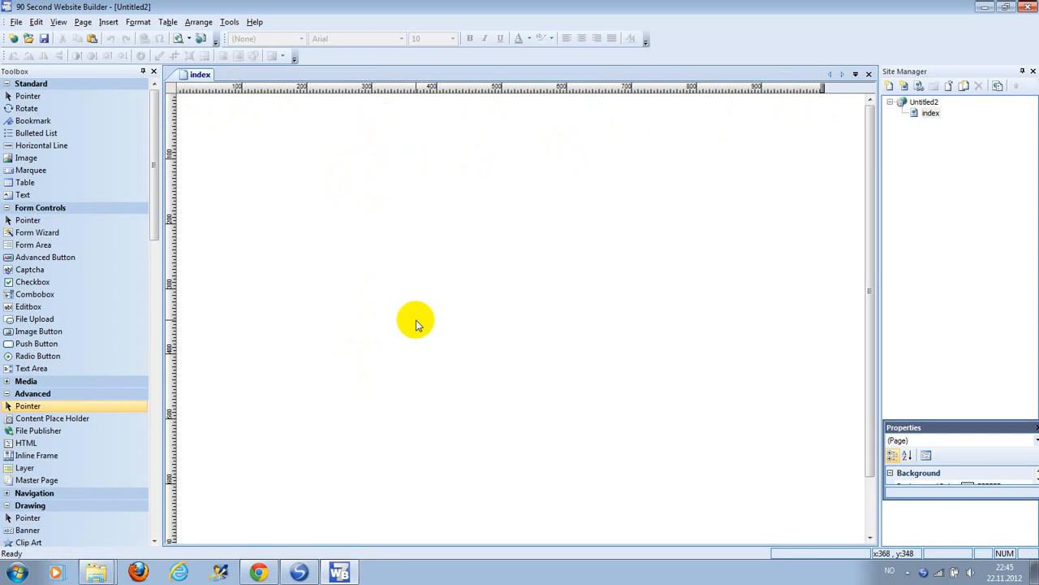
Step: Set the index page's target screen size to Apple iPhone in the page properties
right_click(390, 393)
click(441, 504)
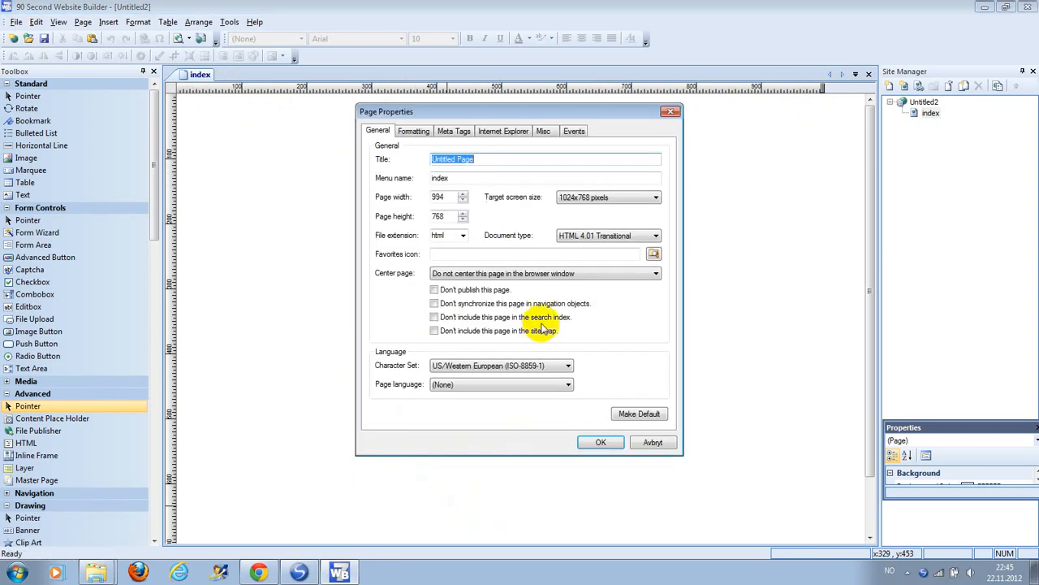
click(596, 199)
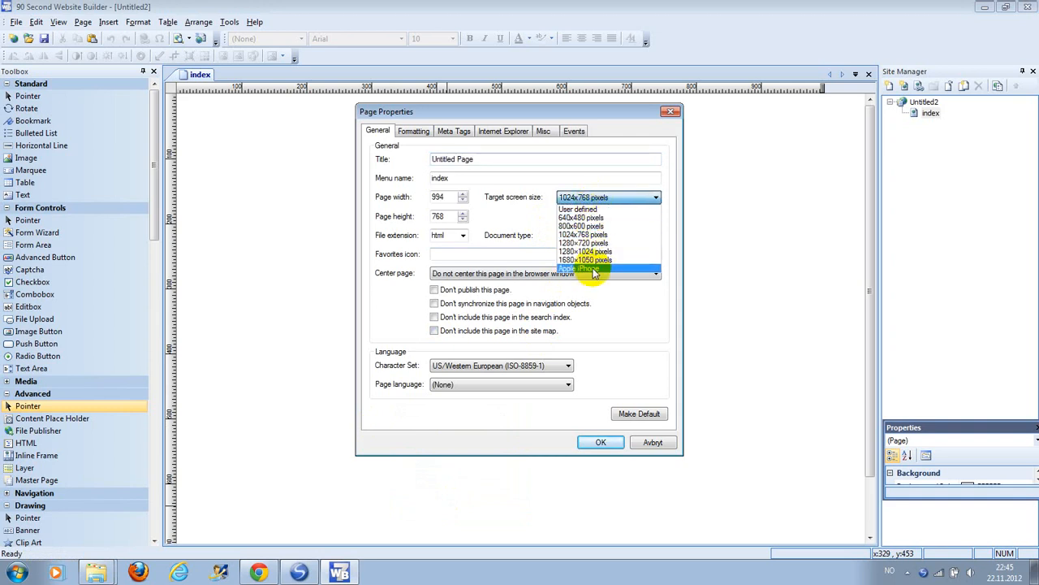
click(594, 271)
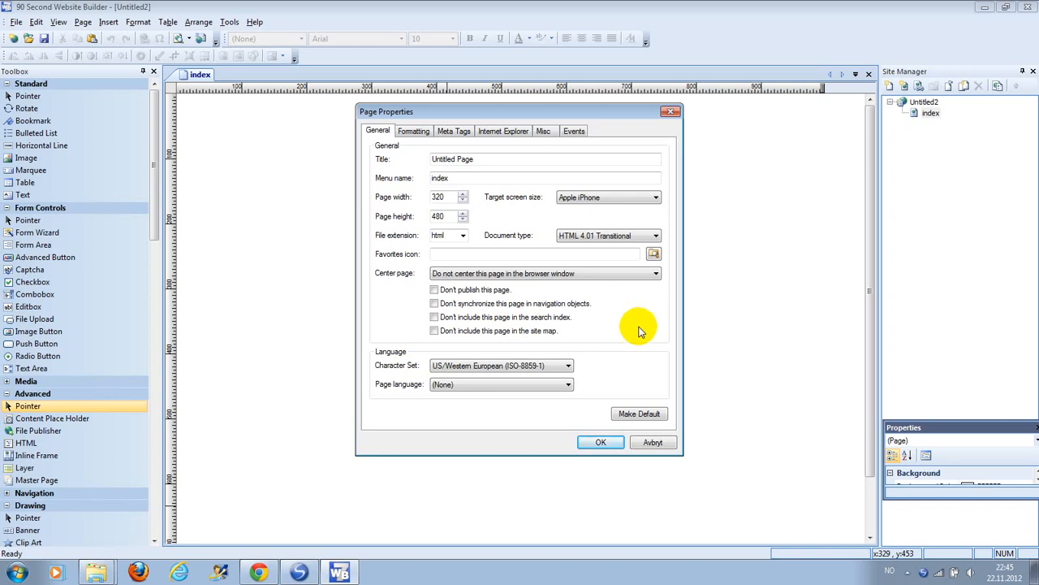
click(600, 443)
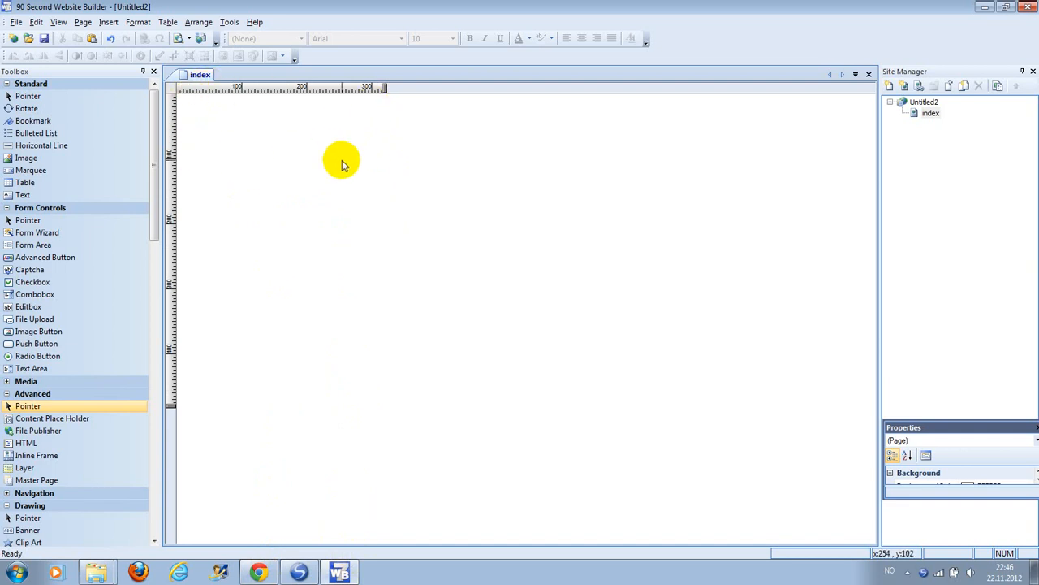
Step: Place a square shape of about 100 by 100 pixels on the index page
drag(157, 236, 153, 306)
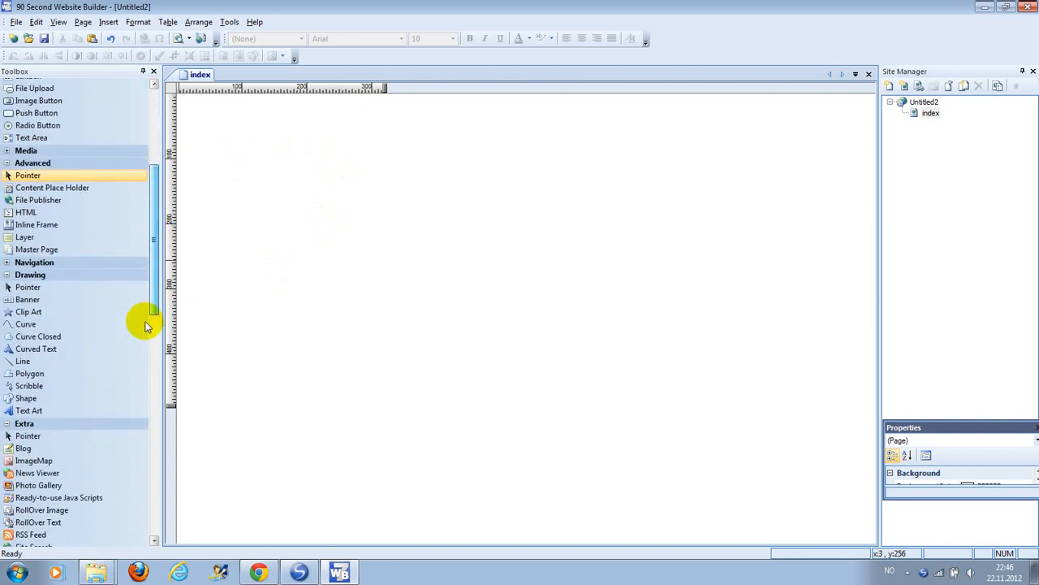
click(40, 399)
drag(368, 302, 342, 271)
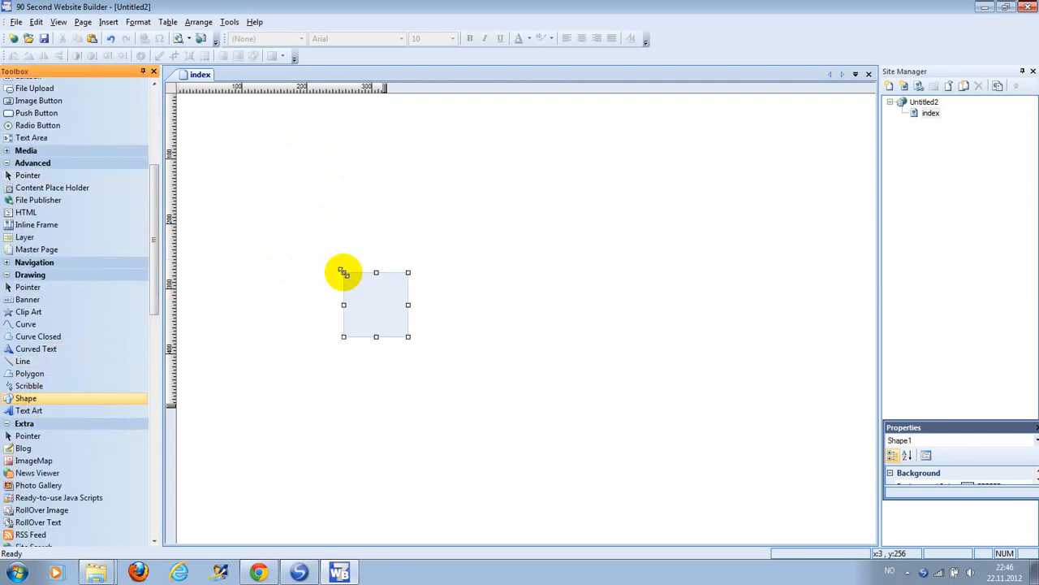
Step: Examine the square's available shape types and its text, link, effects and events settings in the shape properties
double_click(396, 299)
click(510, 189)
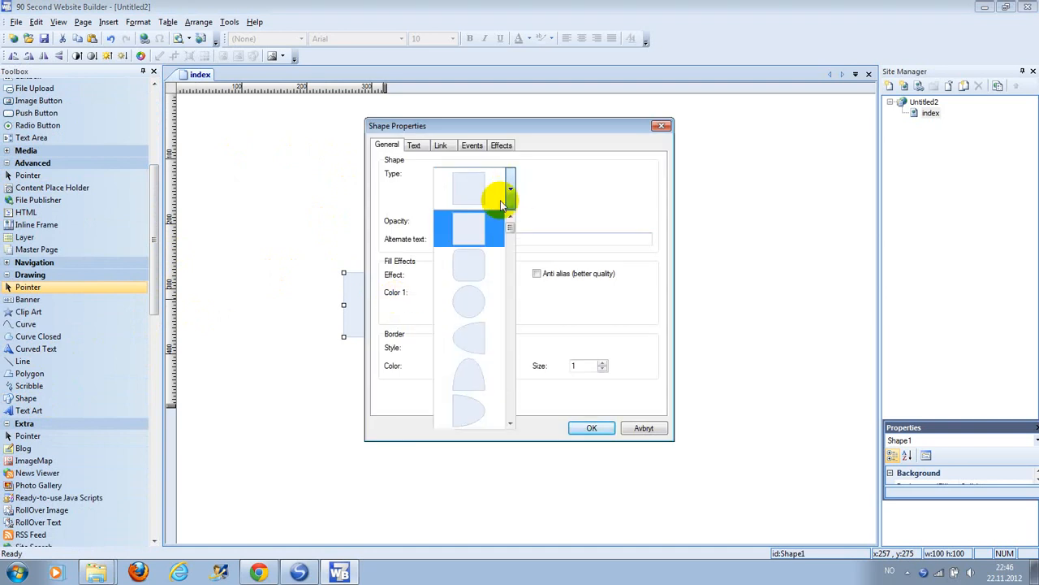
drag(512, 229, 508, 411)
drag(509, 356, 507, 221)
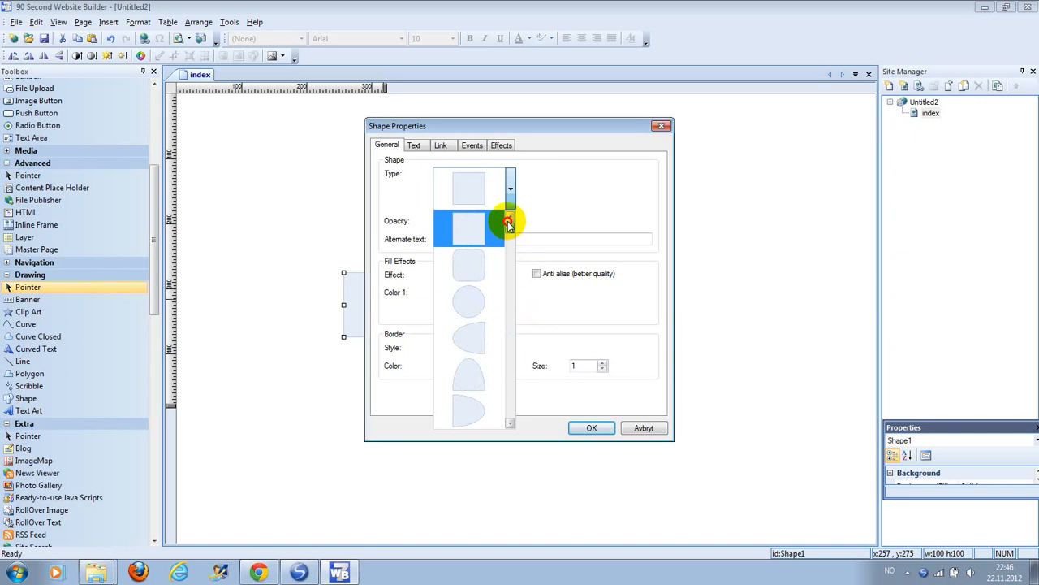
click(474, 225)
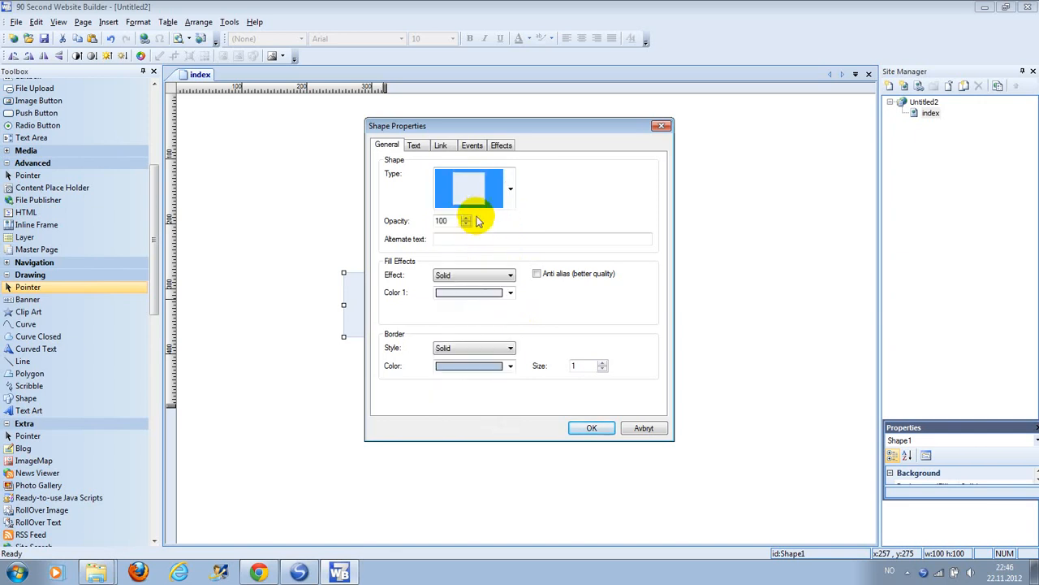
click(415, 147)
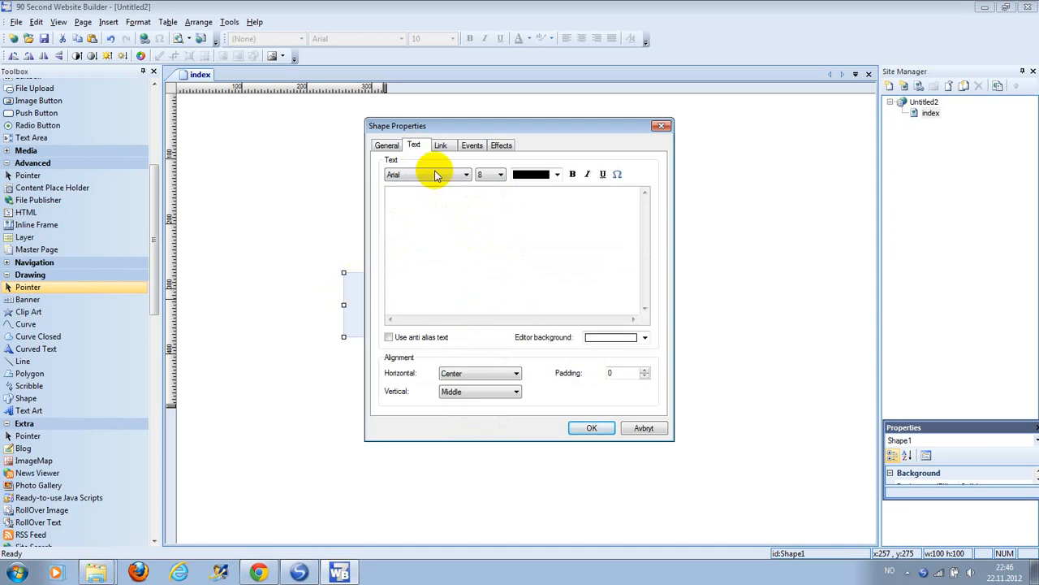
click(442, 146)
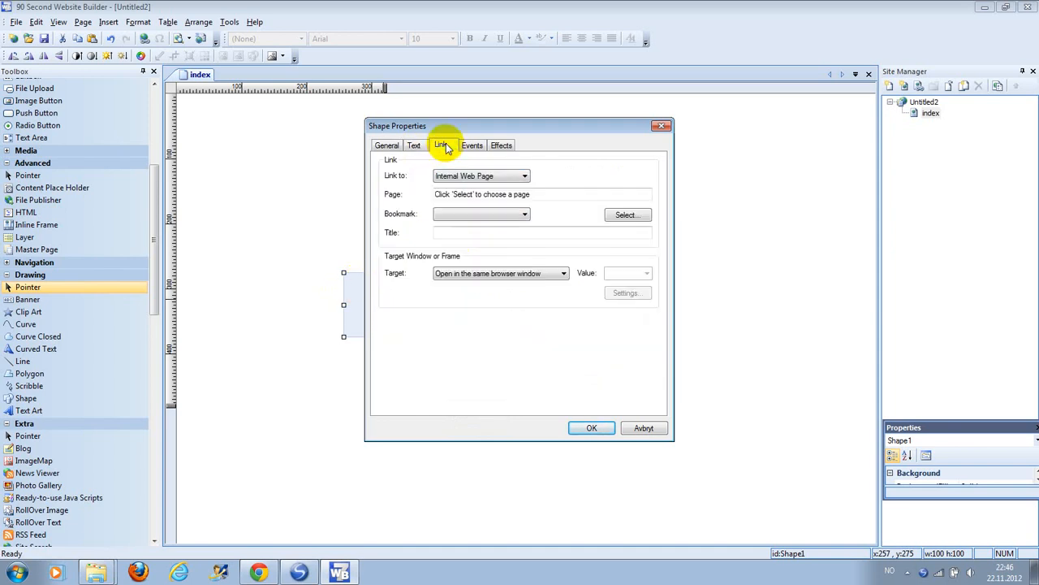
click(484, 178)
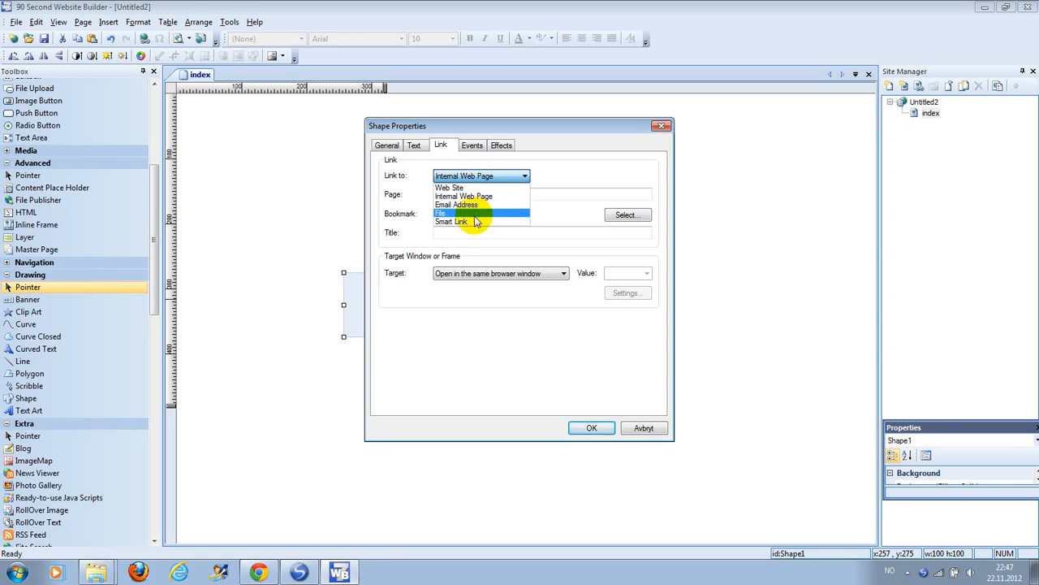
click(499, 148)
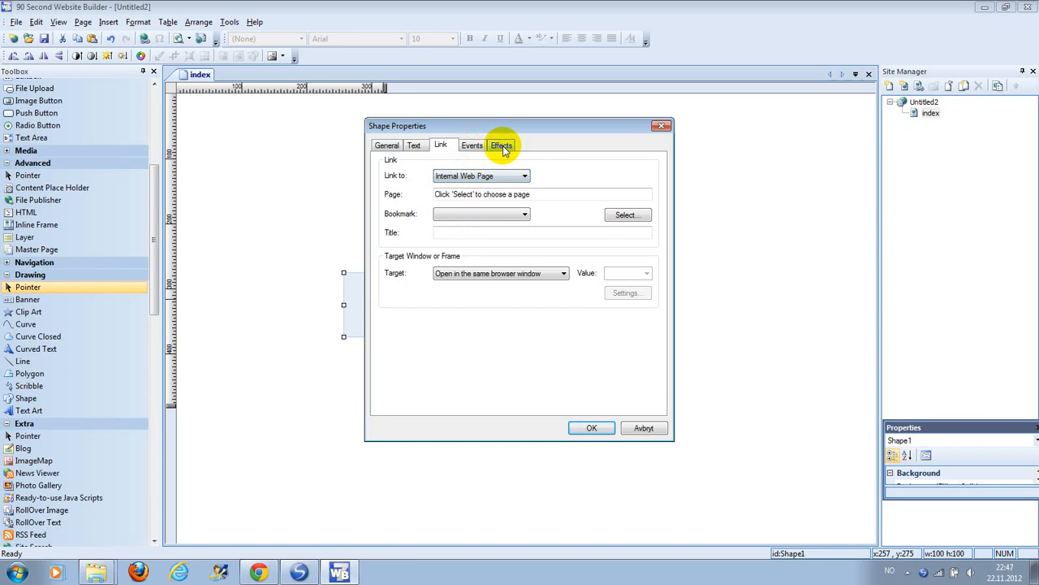
click(498, 148)
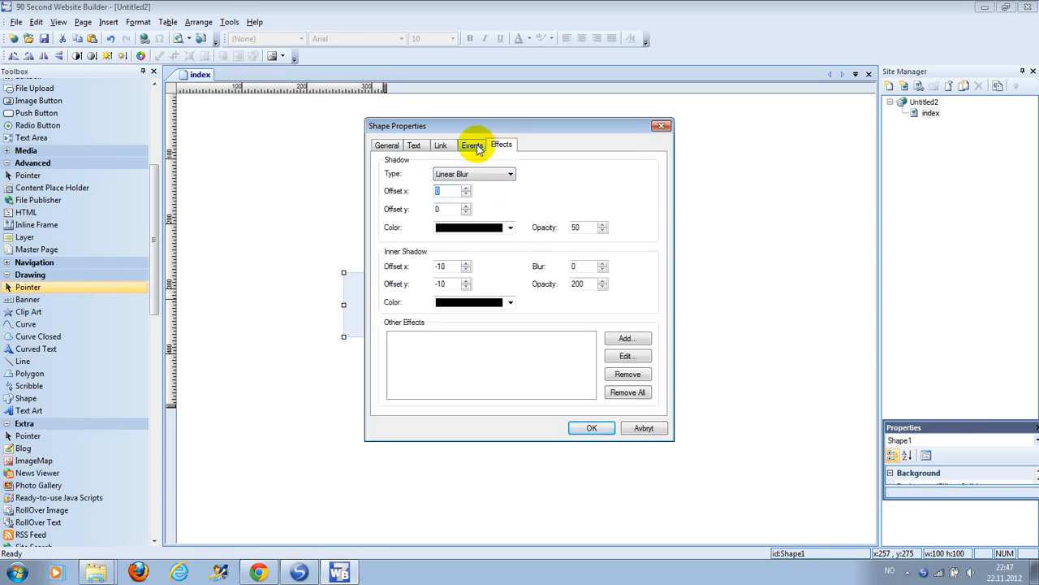
click(472, 145)
Step: Give the square a solid black fill and set its border size to 0
click(377, 146)
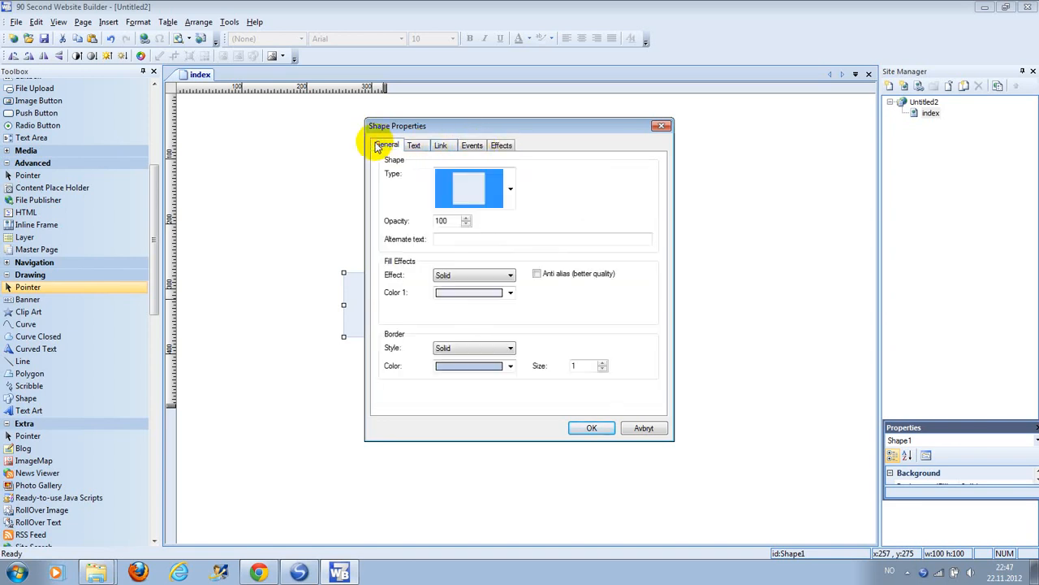
click(511, 292)
click(442, 304)
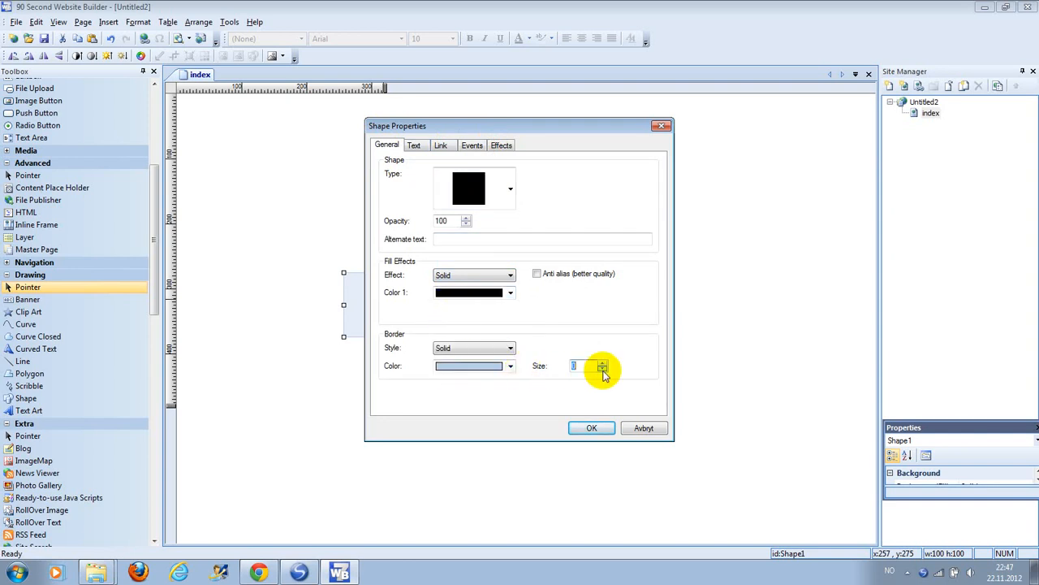
click(586, 431)
Step: Move the black shape to the page origin and widen it to about 321 by 100 pixels as a header
click(396, 304)
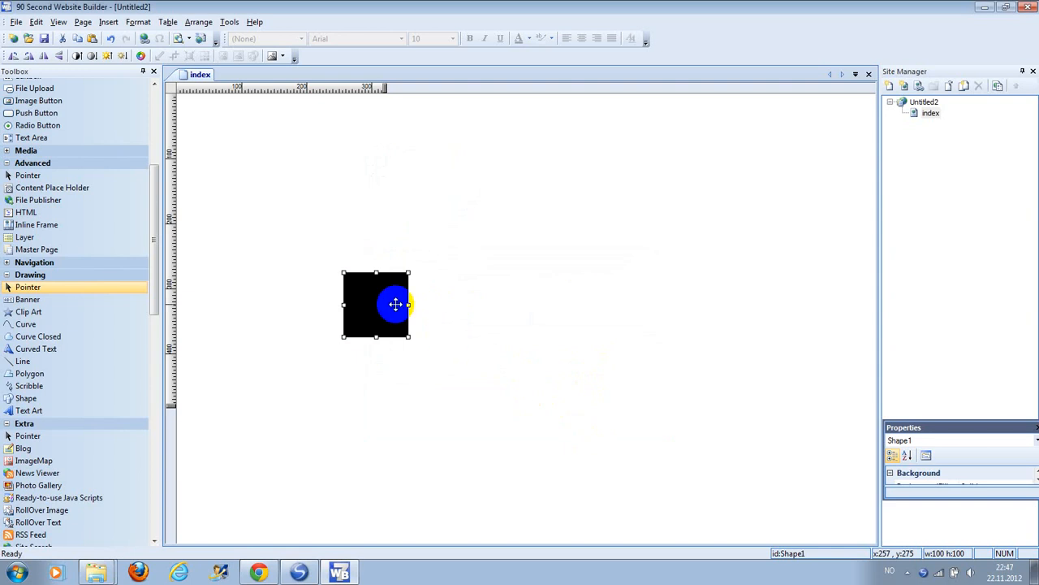
drag(396, 304, 385, 119)
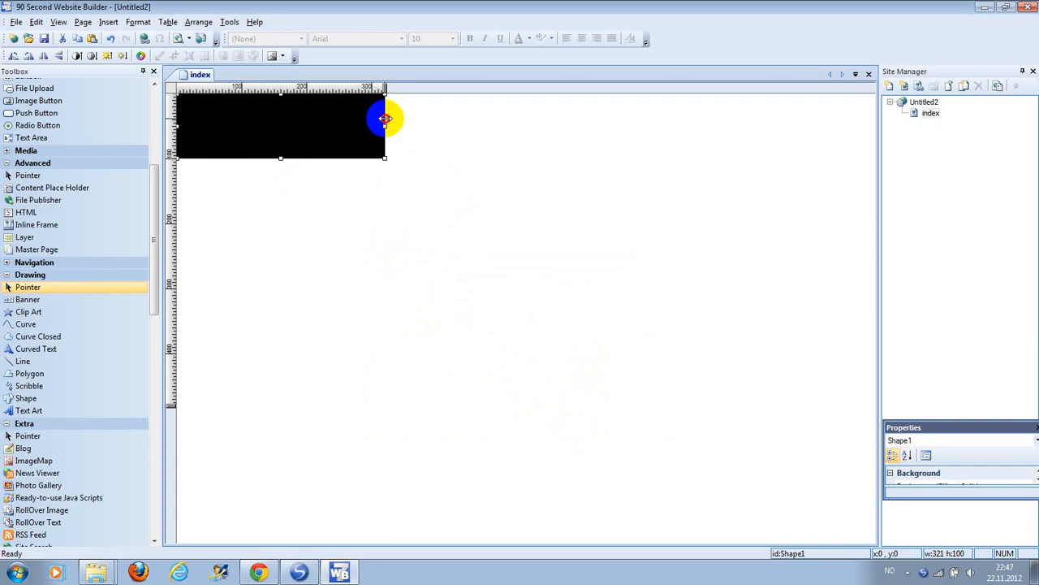
click(429, 124)
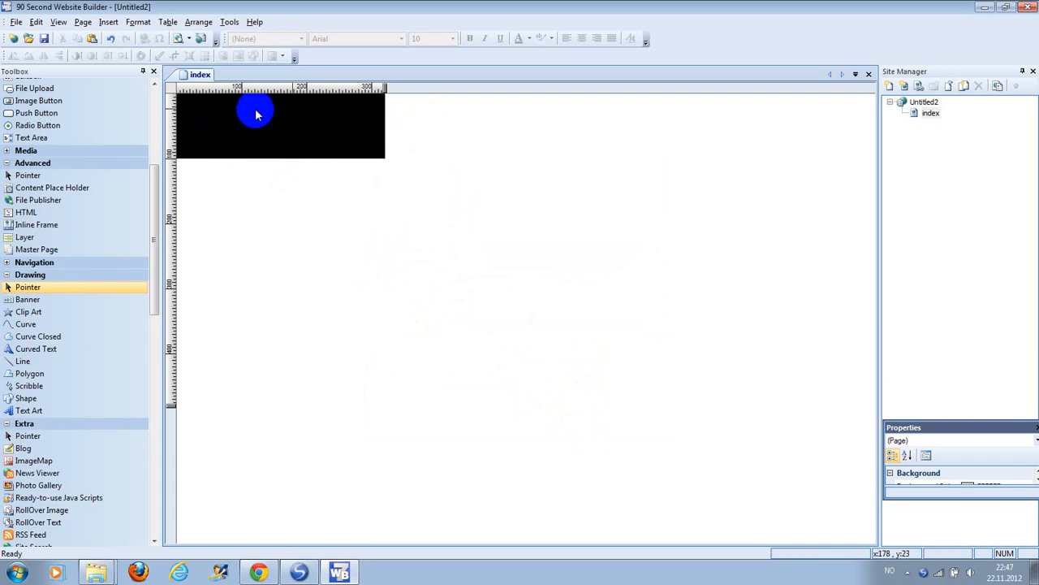
Step: Insert a text object about 250 pixels wide on the black header shape
drag(154, 170, 185, 102)
click(37, 195)
click(188, 108)
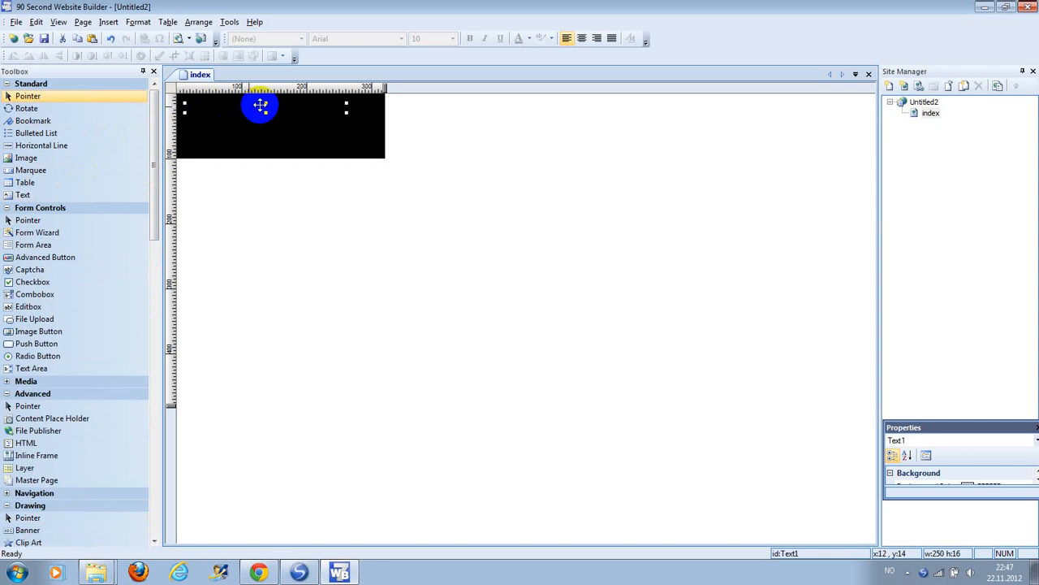
Step: Set the placeholder text on the black header to Comic Sans MS at size 20
double_click(264, 108)
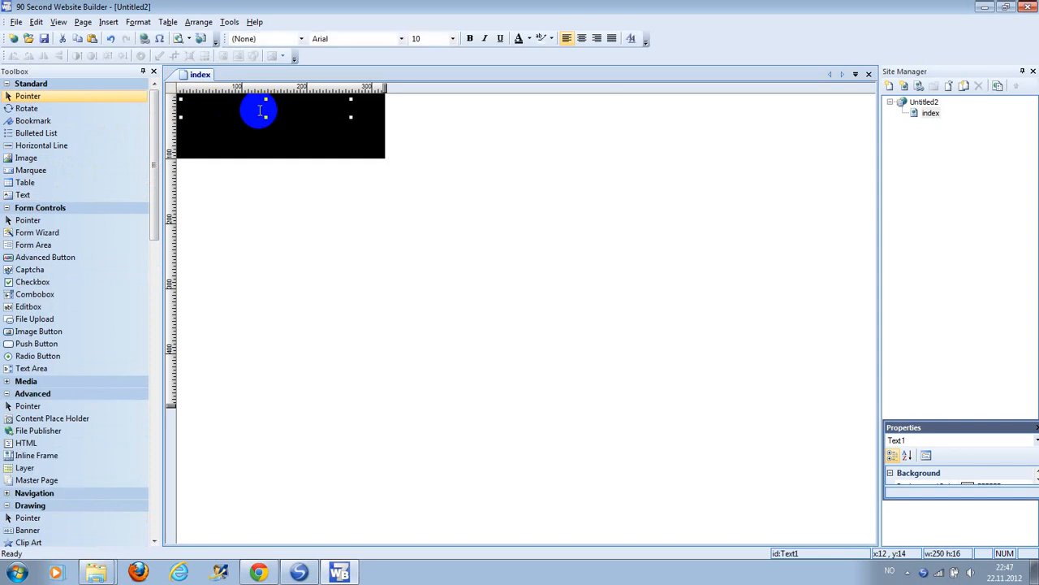
drag(261, 108, 177, 108)
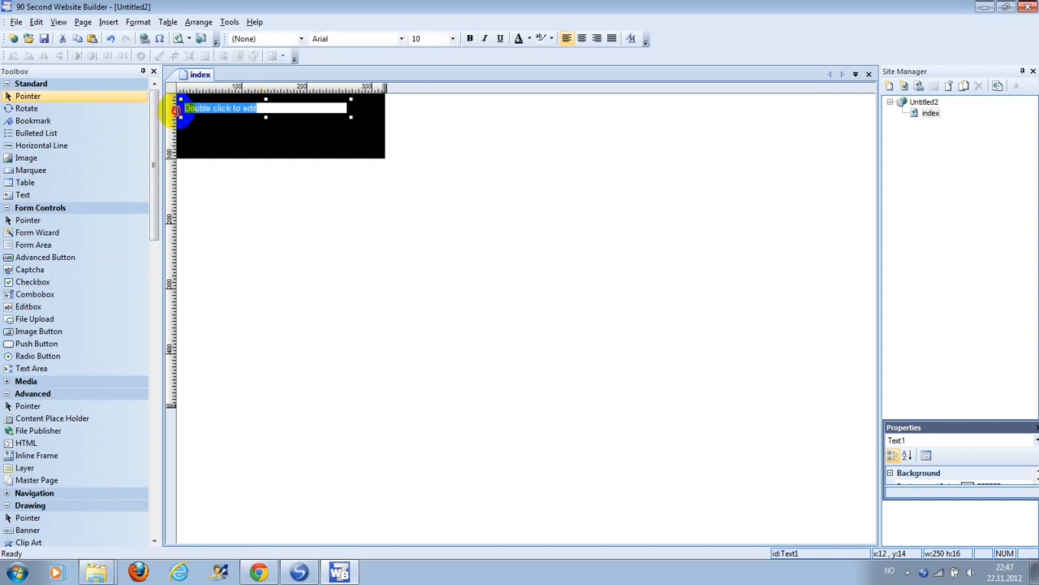
click(401, 38)
click(388, 102)
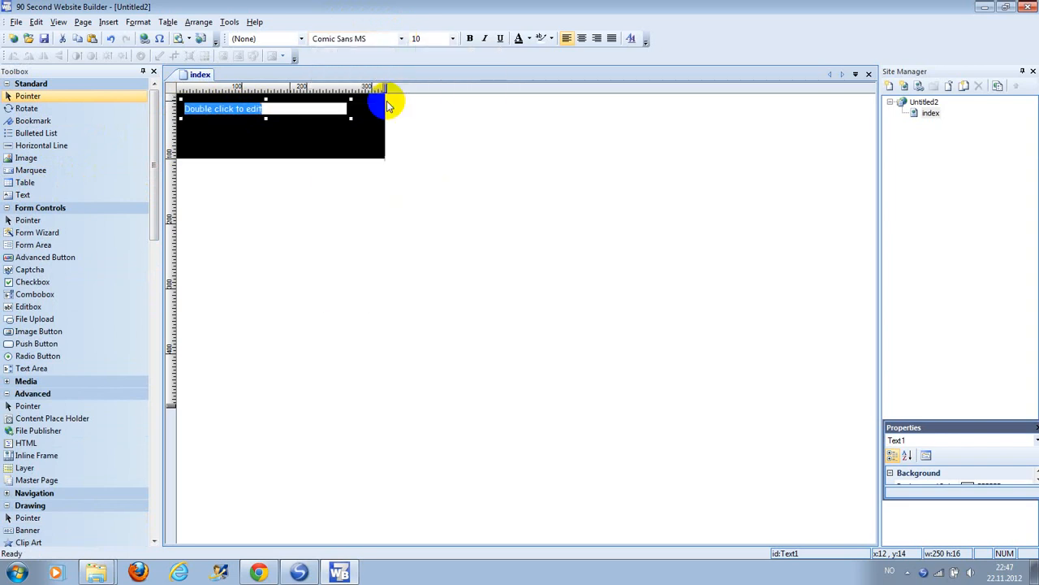
click(455, 42)
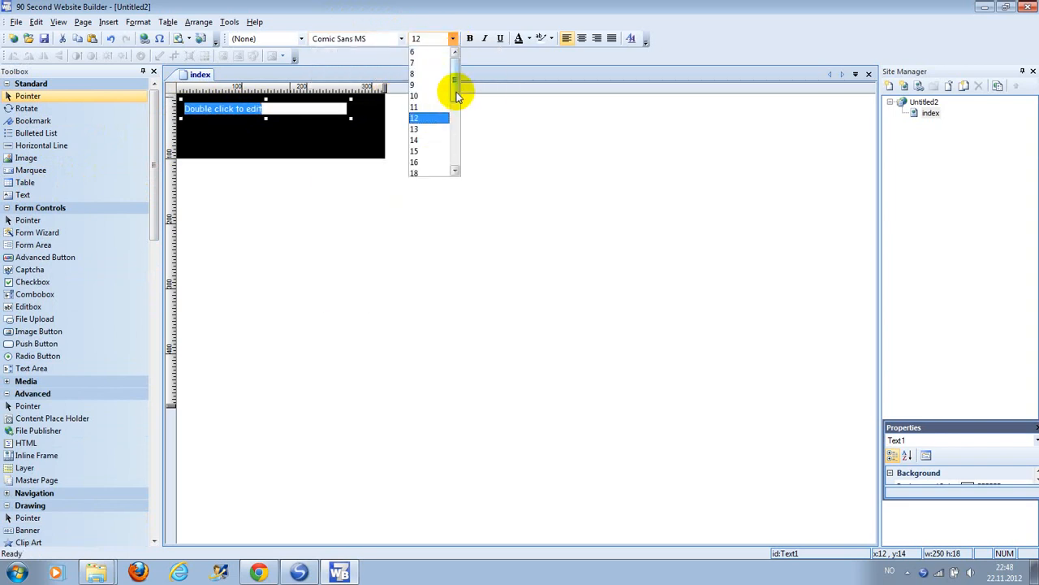
drag(457, 89, 453, 122)
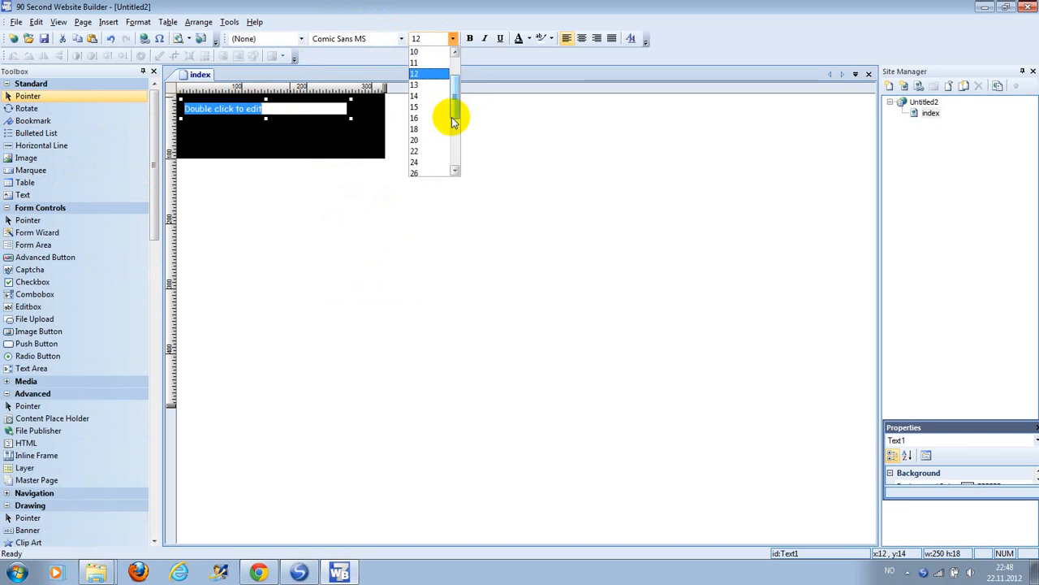
click(416, 139)
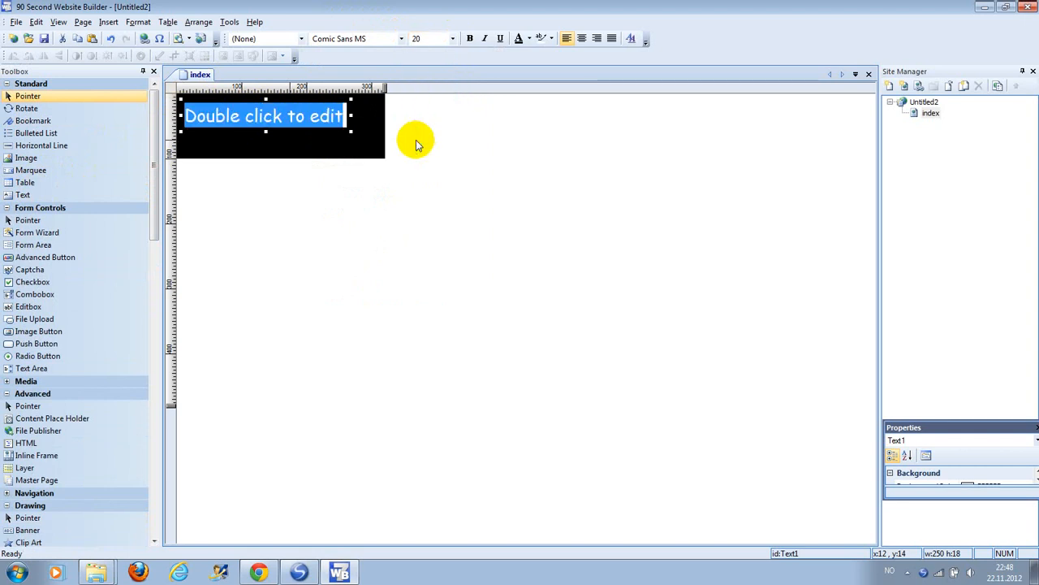
Step: Make the selected header text bold and colour it very pale pink
click(469, 38)
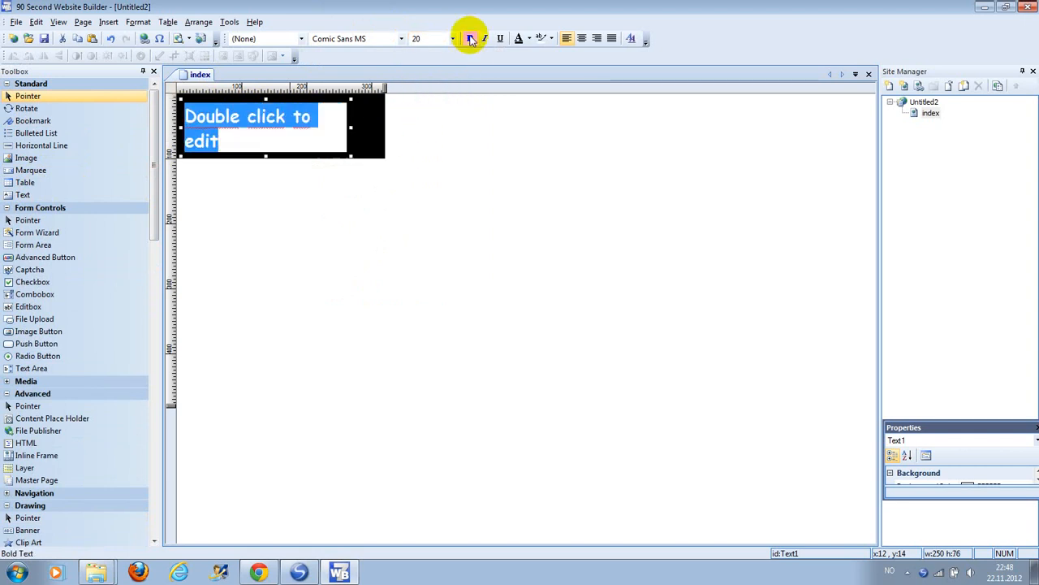
click(528, 38)
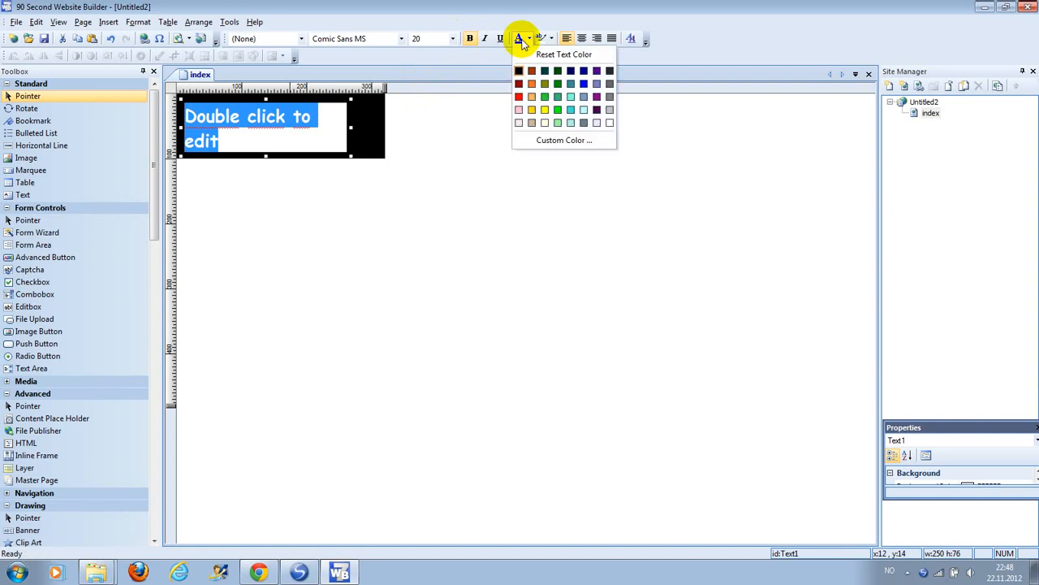
click(519, 123)
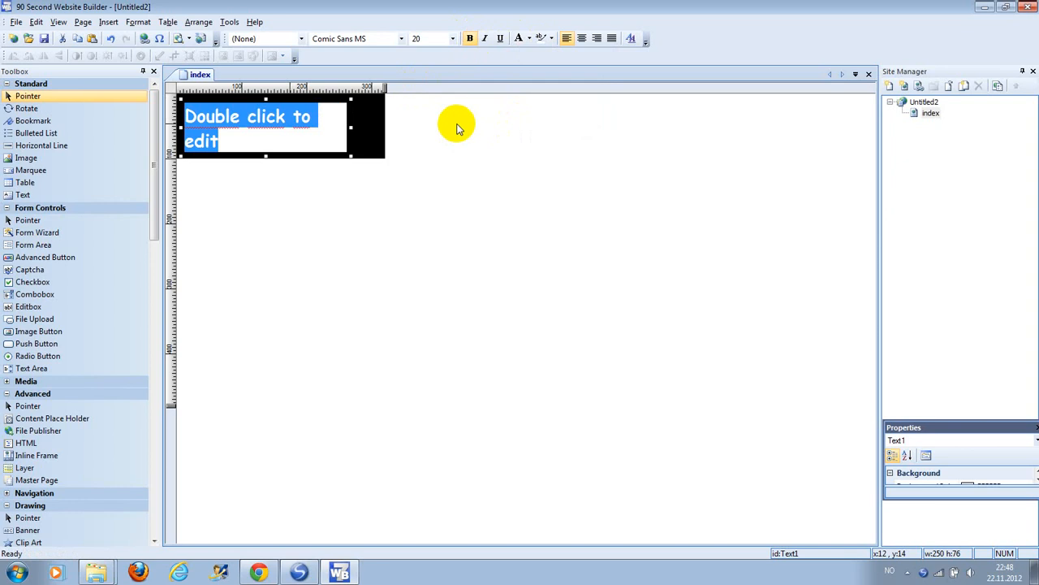
Step: Replace the placeholder text with the site owner's full name followed by "Friendly mobile sites"
text(Kim)
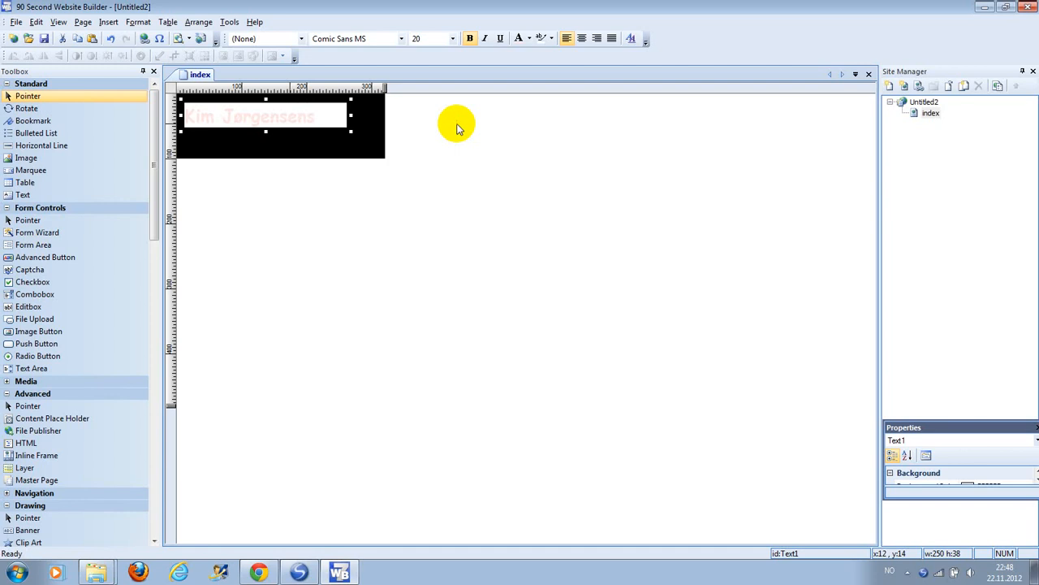
text(Jørgensens Friendly mobile)
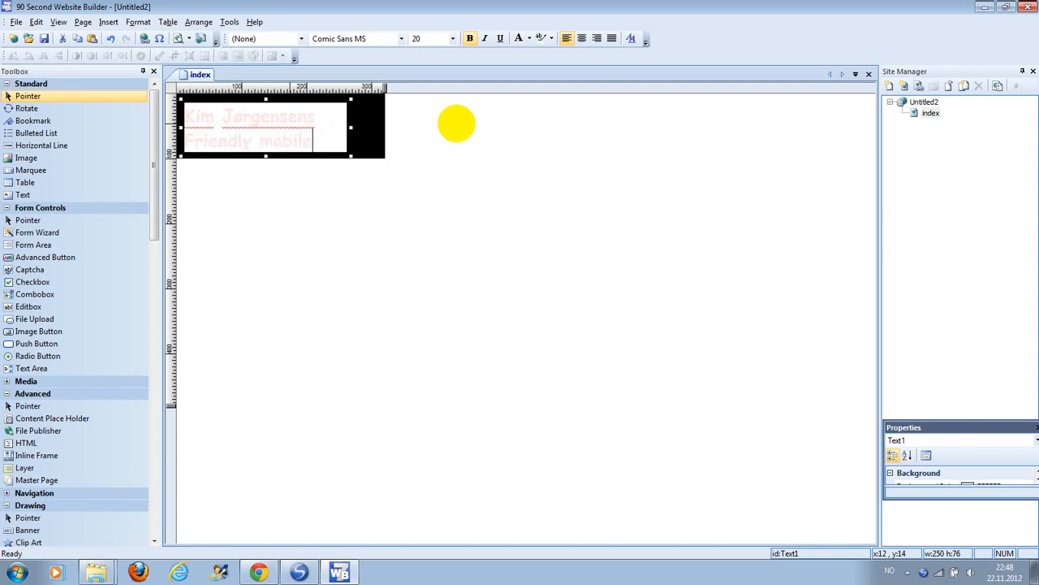
text(sites)
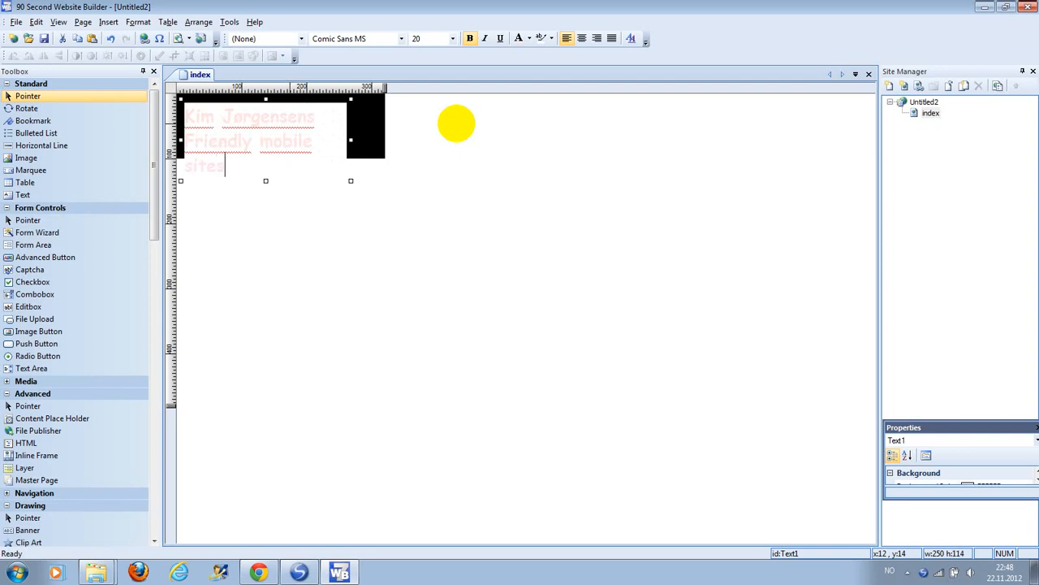
click(498, 157)
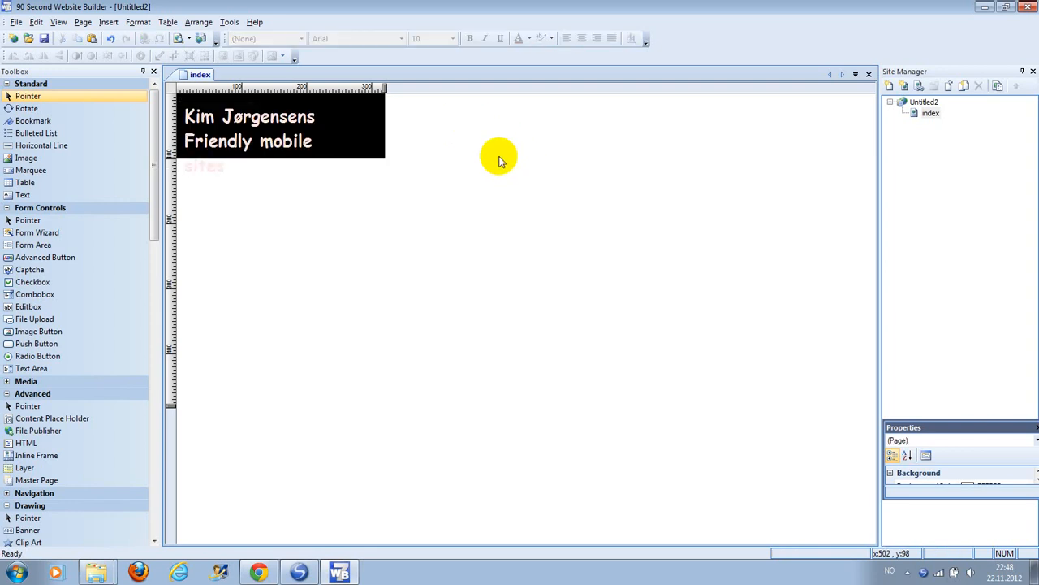
Step: Widen the title text box to about 284 pixels and move it slightly upward within the black header
click(325, 129)
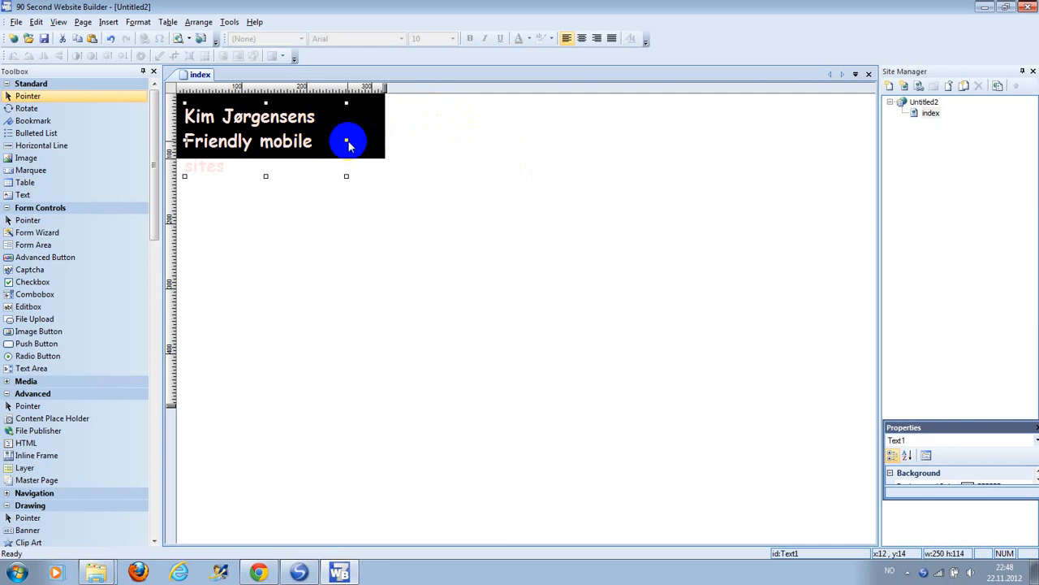
drag(345, 140, 369, 139)
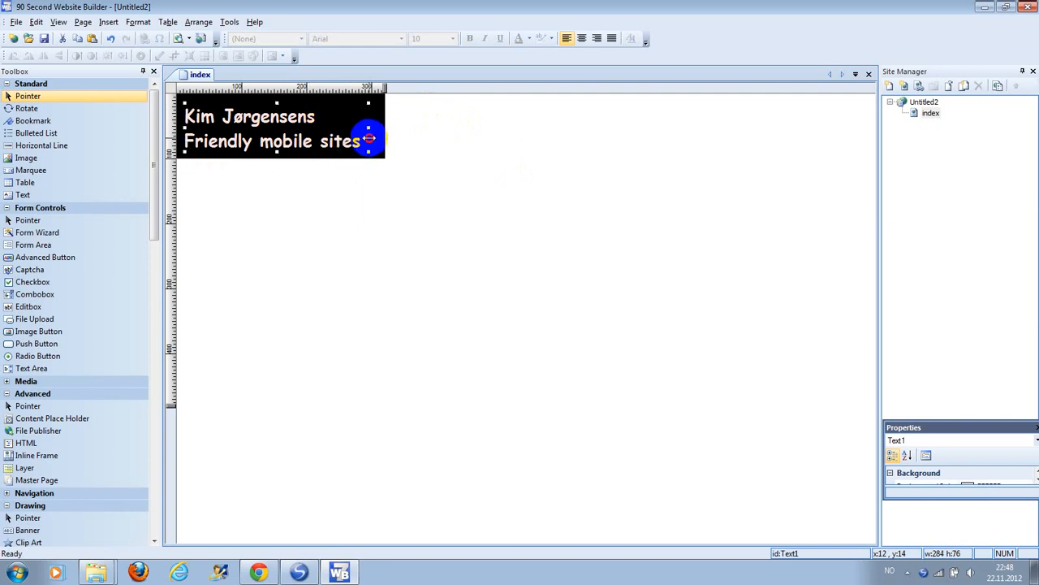
click(453, 146)
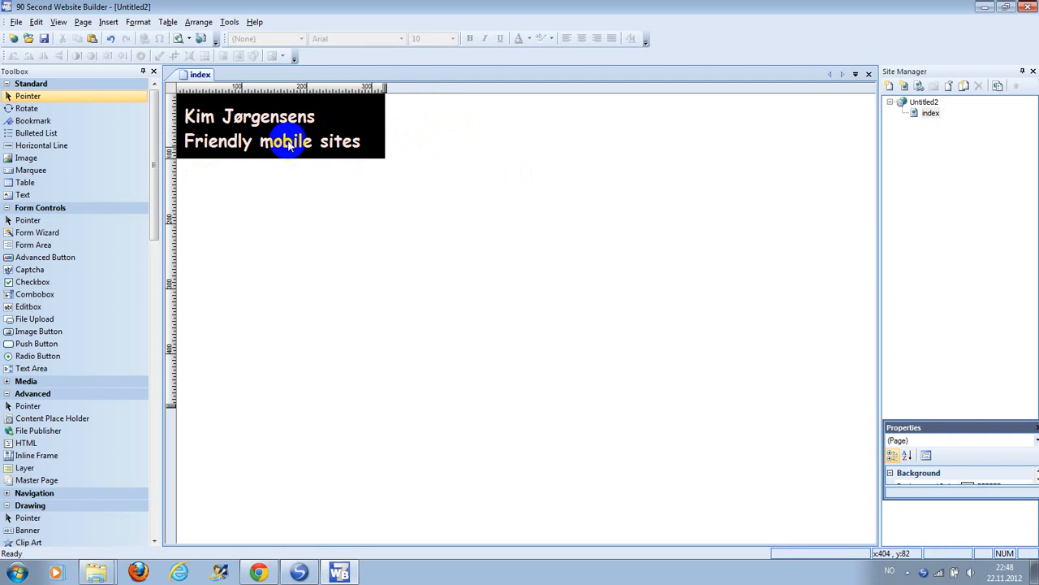
drag(268, 136, 267, 129)
click(290, 190)
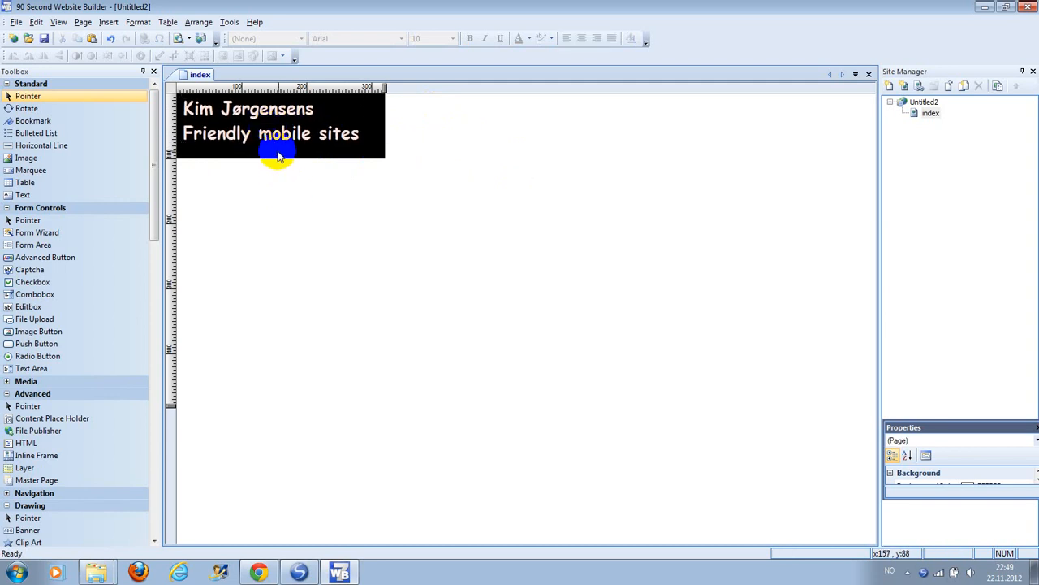
Step: Reduce the black header shape's height so that its lower edge sits just below the title text
click(279, 156)
drag(280, 158, 280, 147)
click(291, 170)
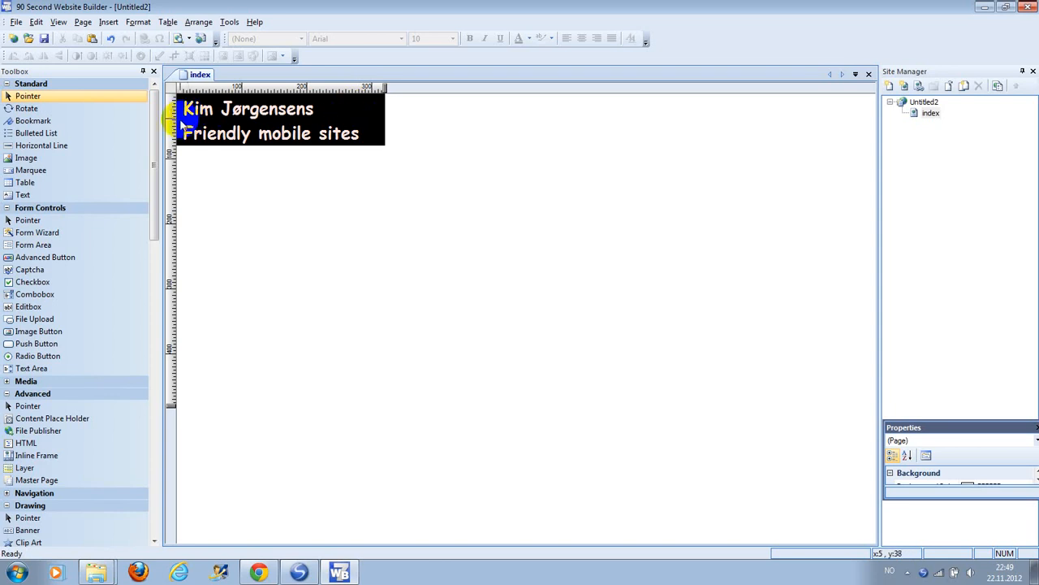
Step: Insert the blue Mobile-Website signal image from the Friendly mobile sites folder, just below the header
click(28, 157)
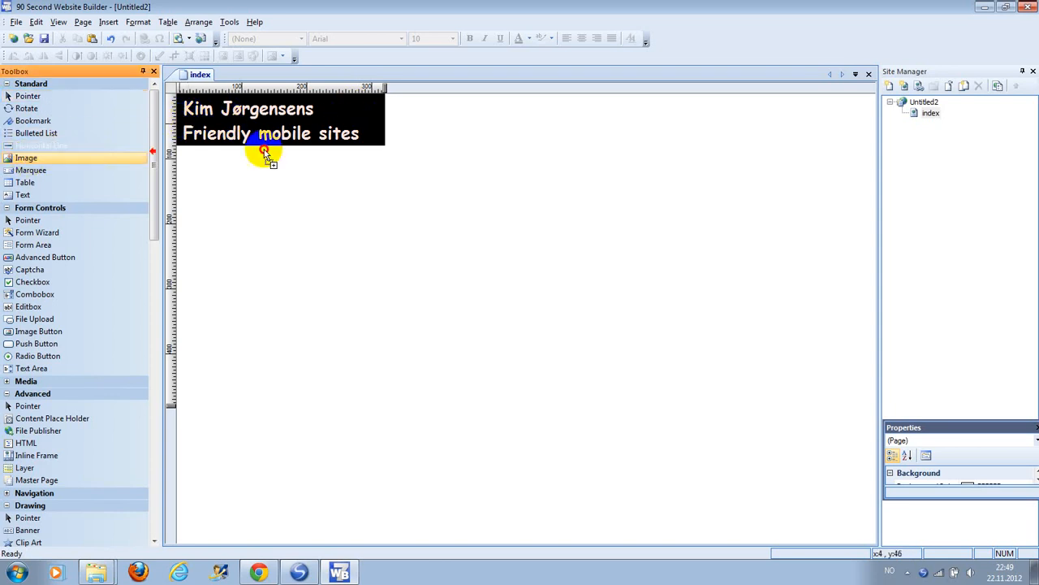
click(319, 162)
double_click(381, 190)
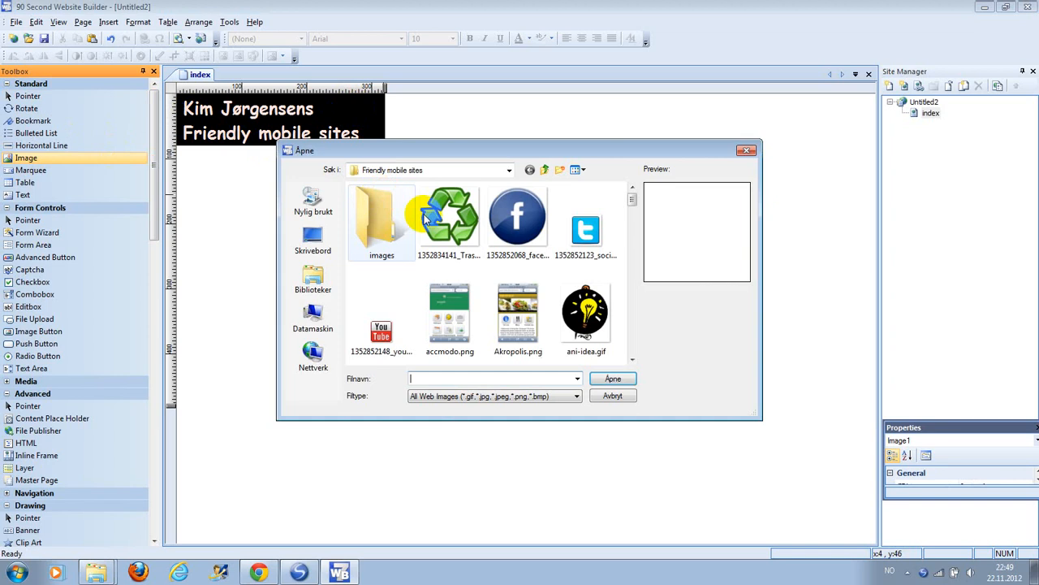
drag(632, 201, 633, 285)
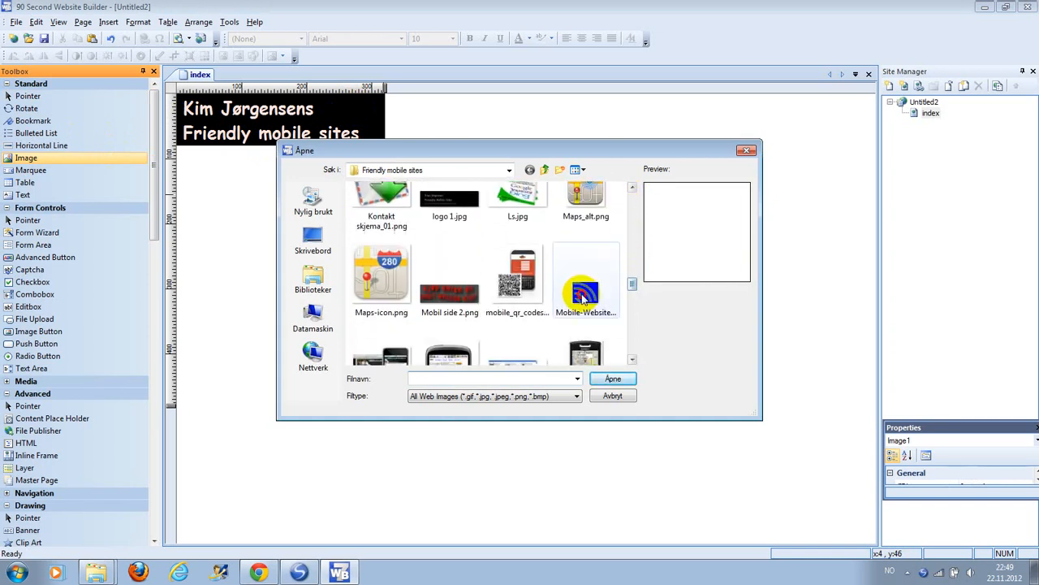
double_click(586, 292)
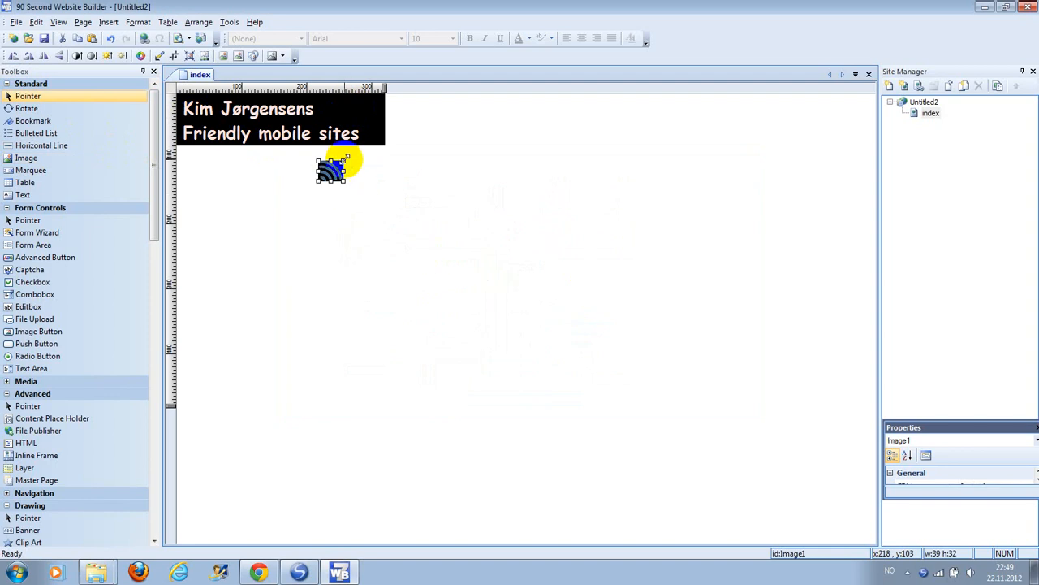
Step: Shrink the blue signal image to about 21 by 26 pixels and place it on the header after the title's first line
drag(345, 160, 333, 166)
drag(325, 172, 357, 111)
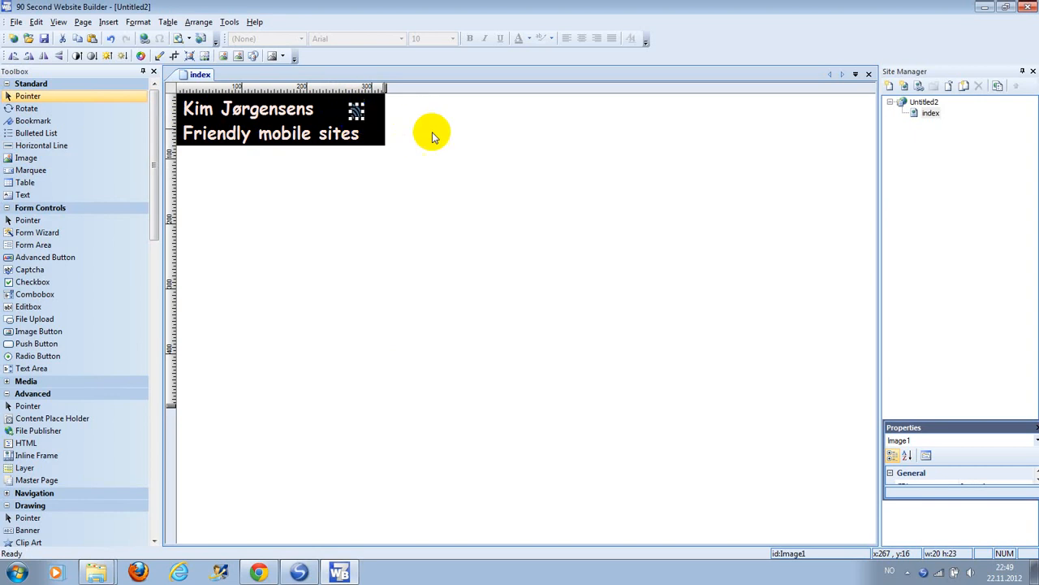
click(431, 132)
click(354, 107)
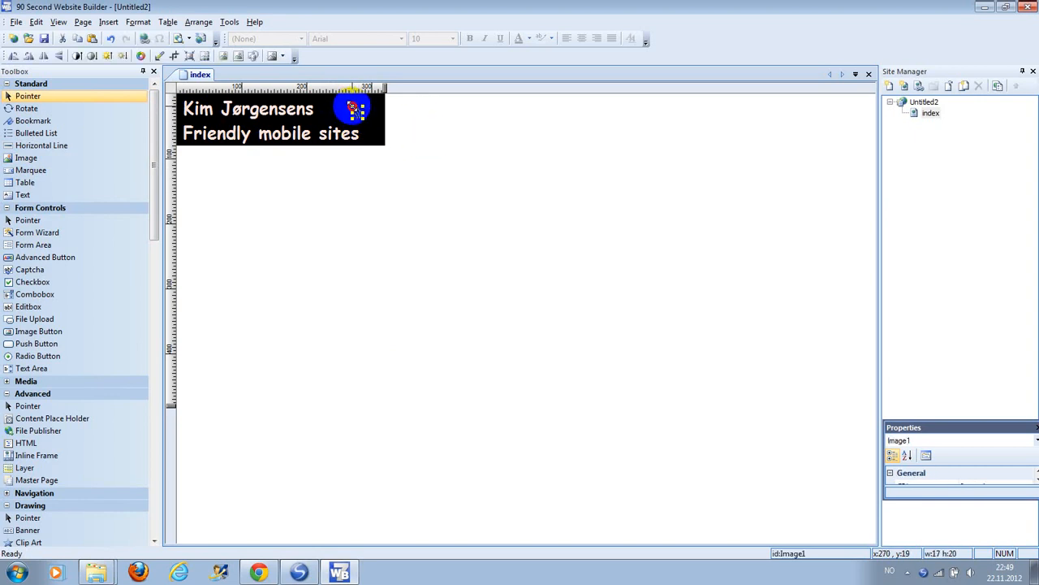
click(410, 118)
click(357, 111)
drag(357, 112, 410, 138)
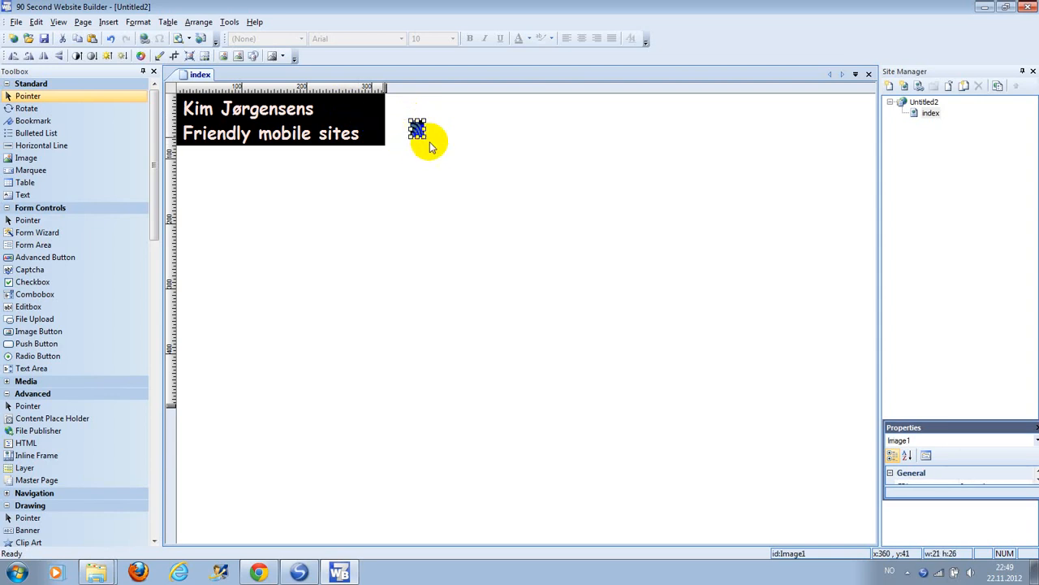
click(462, 146)
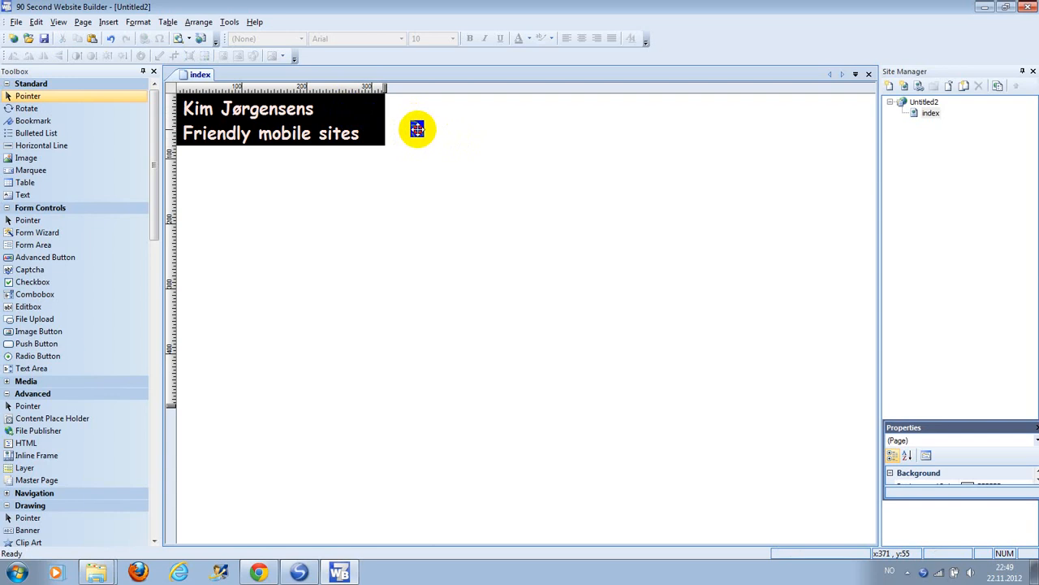
drag(418, 128, 354, 106)
click(457, 116)
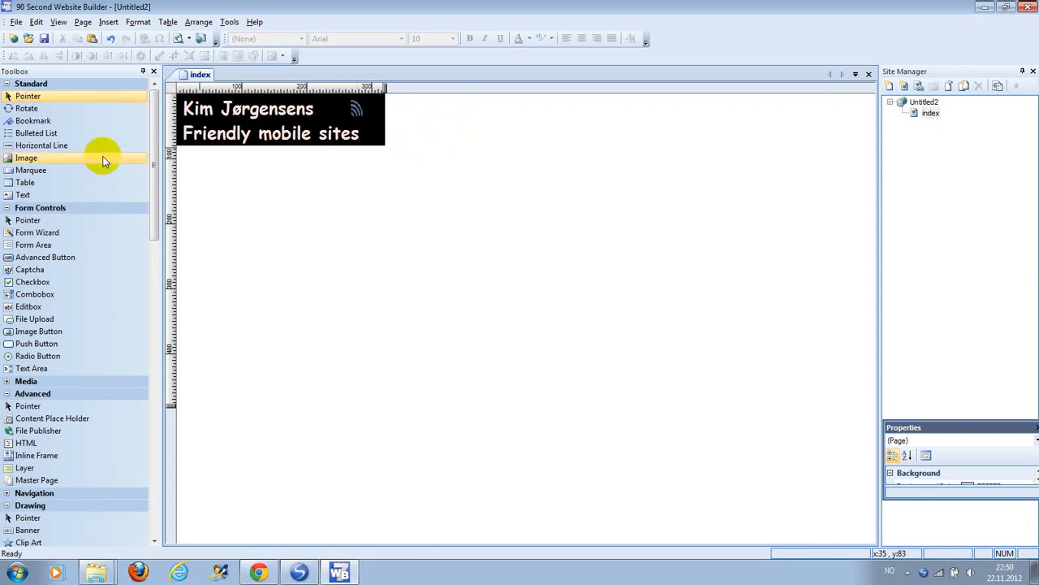
Step: Insert the image rss signal.png, shrink it to icon size and place it on the header over the blue signal icon's spot
click(38, 160)
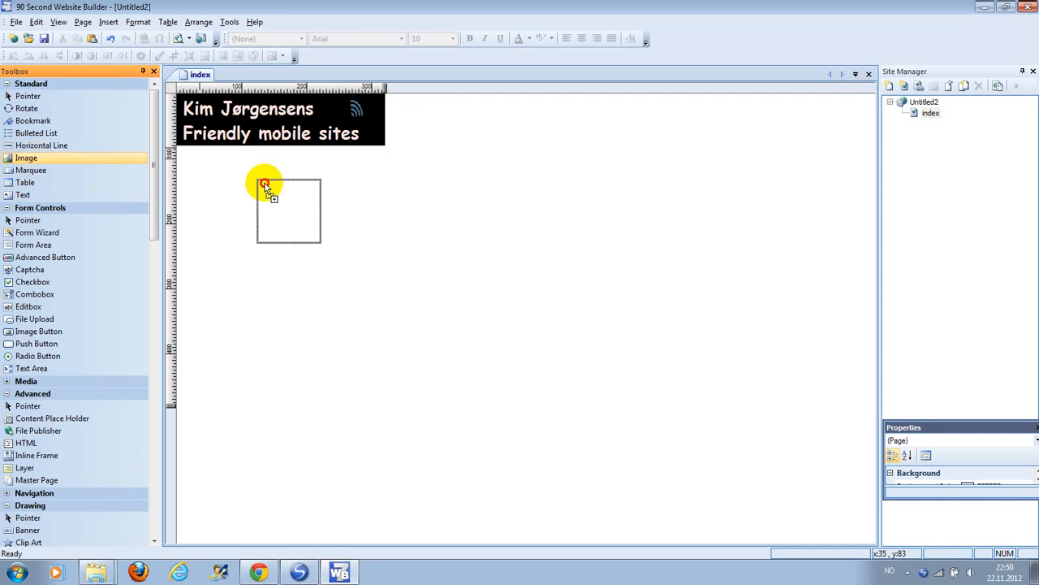
click(267, 185)
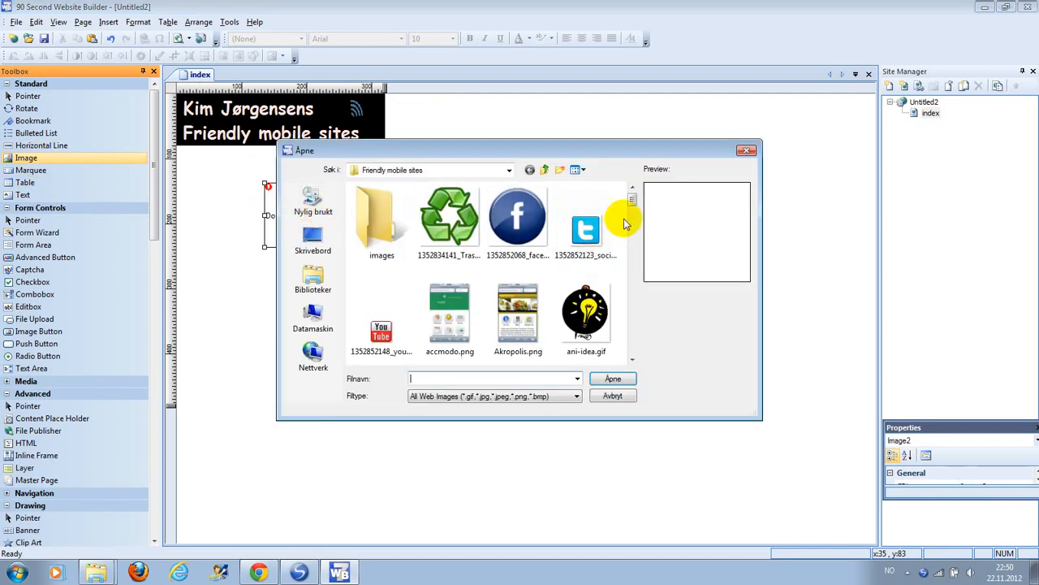
drag(631, 198, 632, 326)
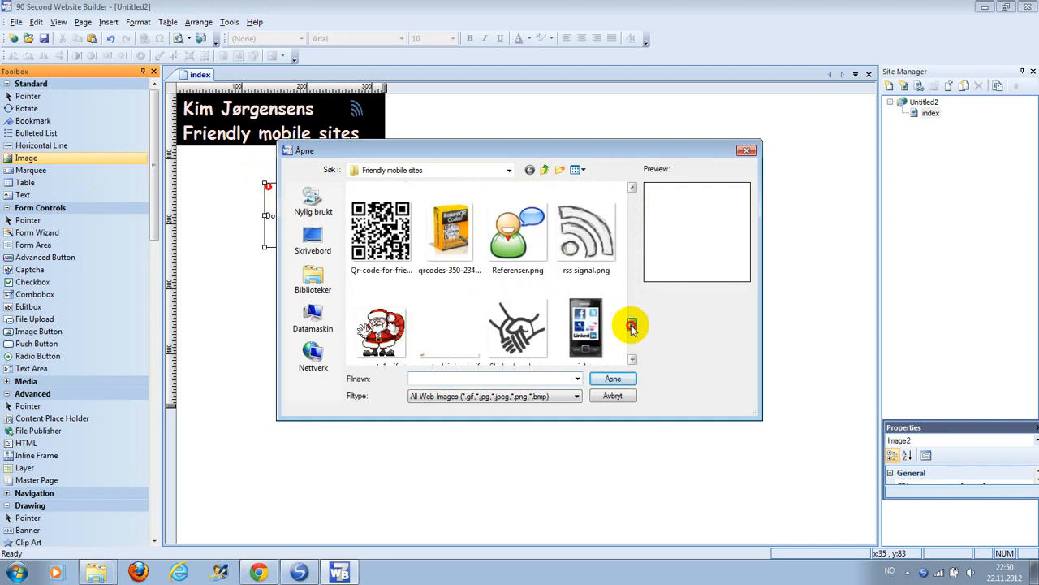
double_click(605, 233)
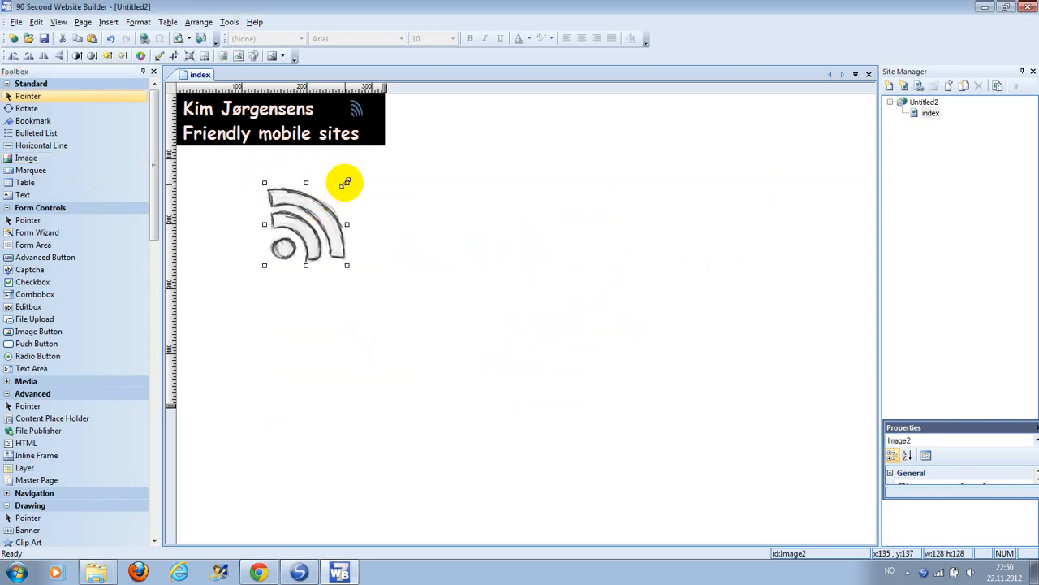
drag(346, 182, 358, 108)
click(412, 119)
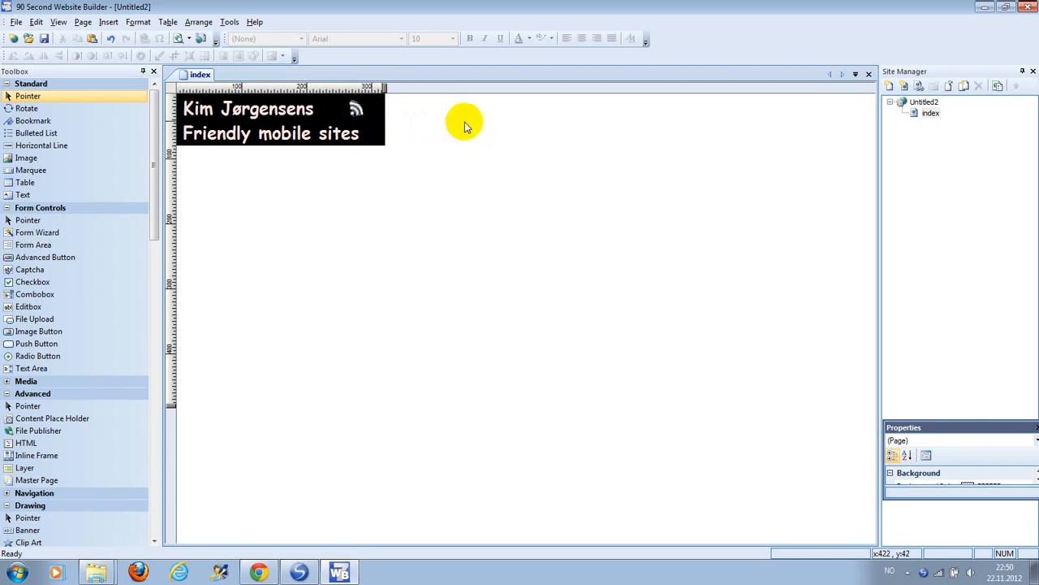
right_click(508, 127)
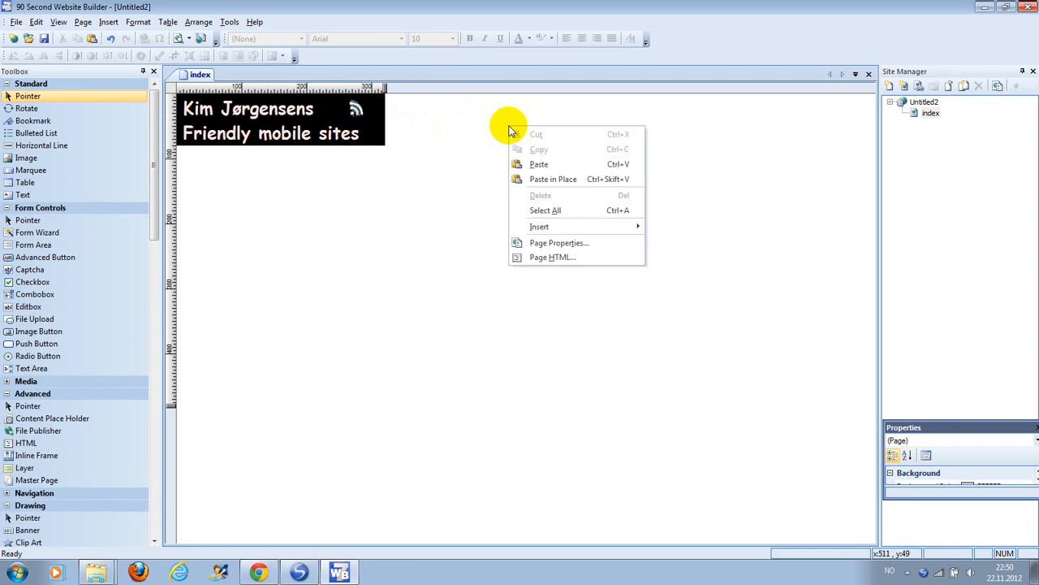
click(440, 222)
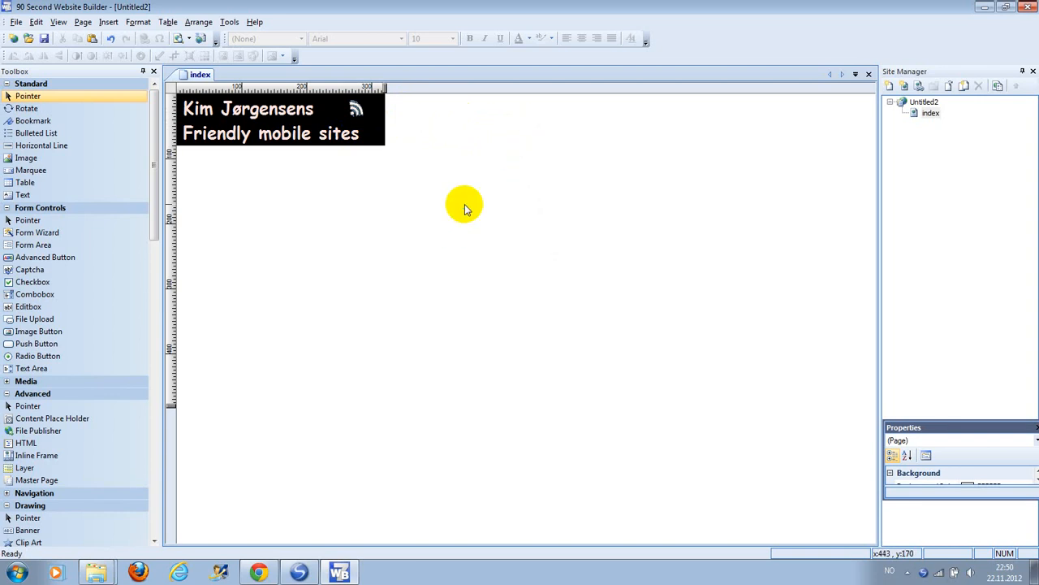
right_click(464, 207)
click(520, 332)
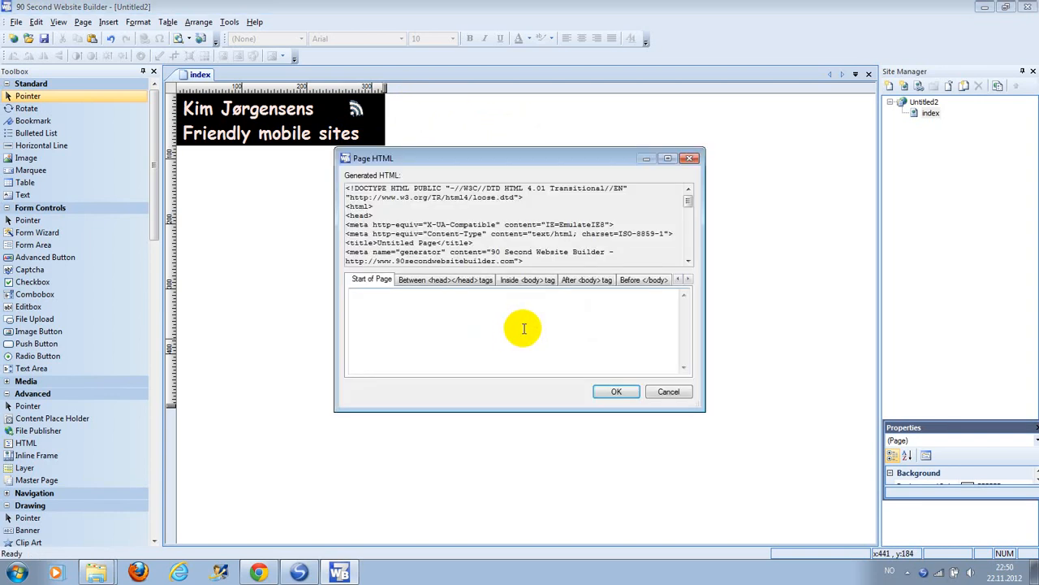
click(669, 392)
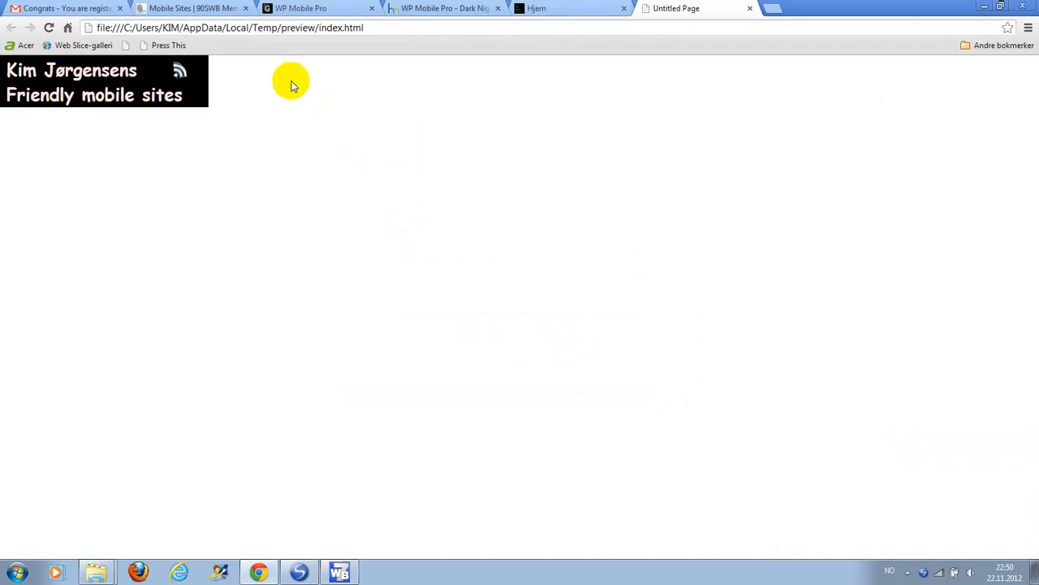
Step: Test the signal icon in the browser preview of the page, close the preview and return to 90 Second Website Builder
click(182, 74)
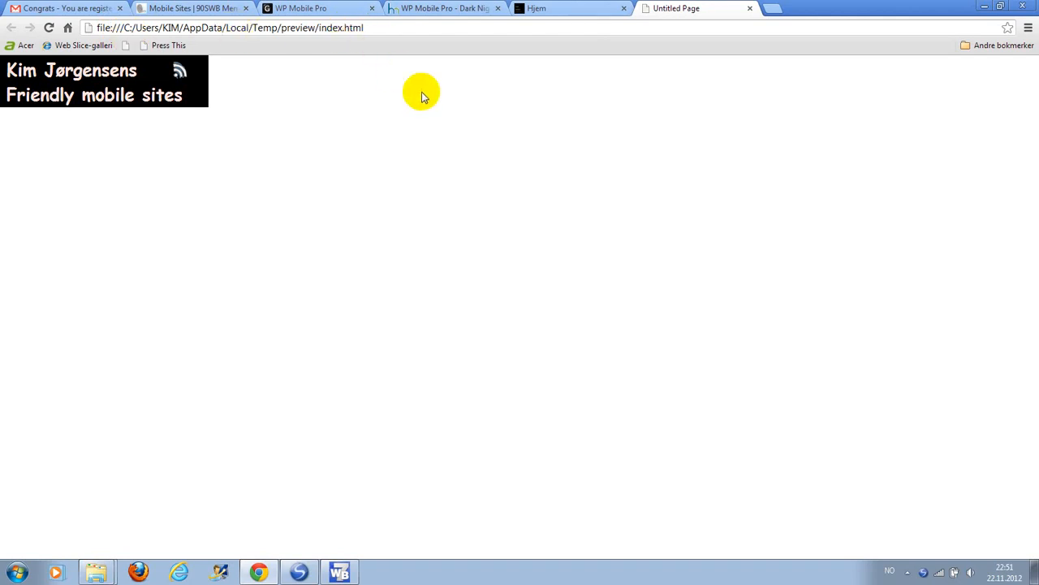
click(750, 8)
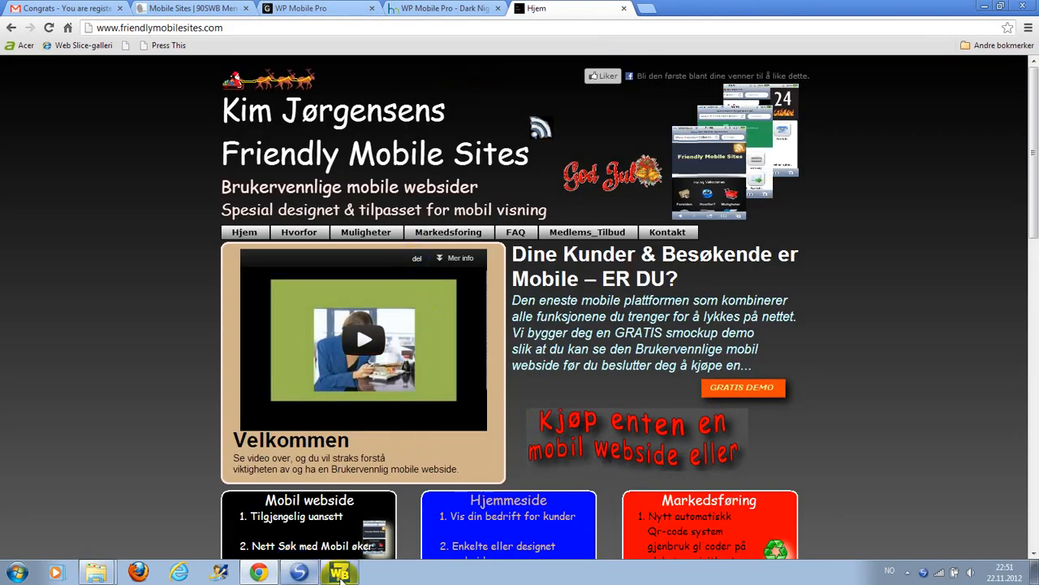
click(339, 571)
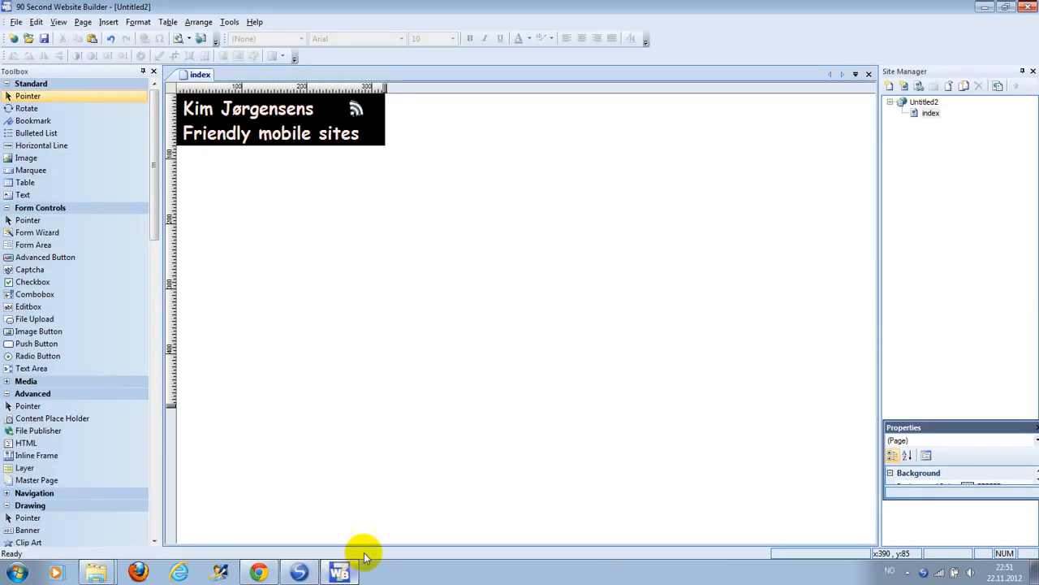
Step: Switch to SnagIt and capture the black header with its title and signal icon as a region of about 317 by 76 pixels
click(298, 573)
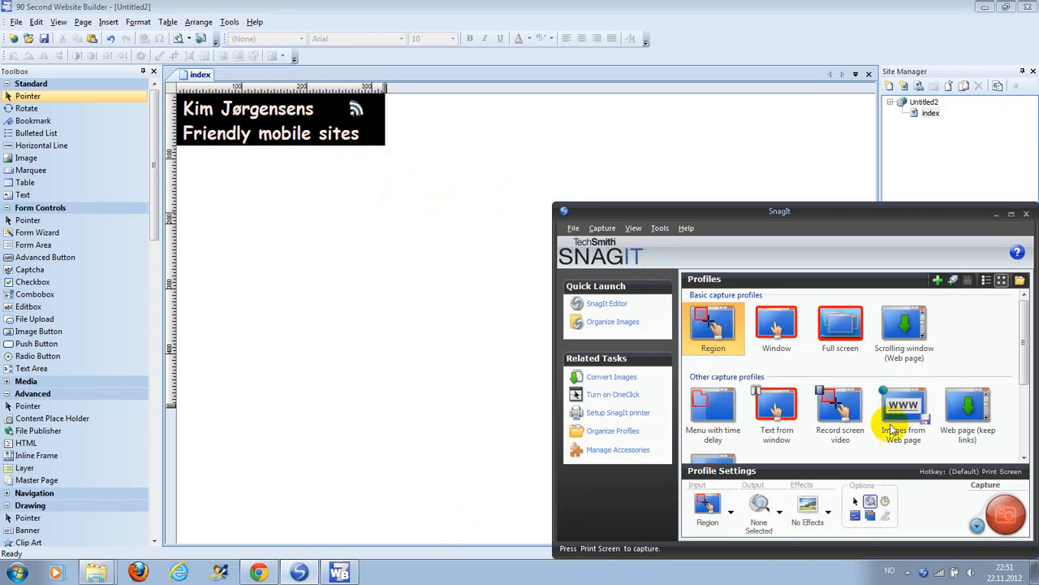
click(1005, 518)
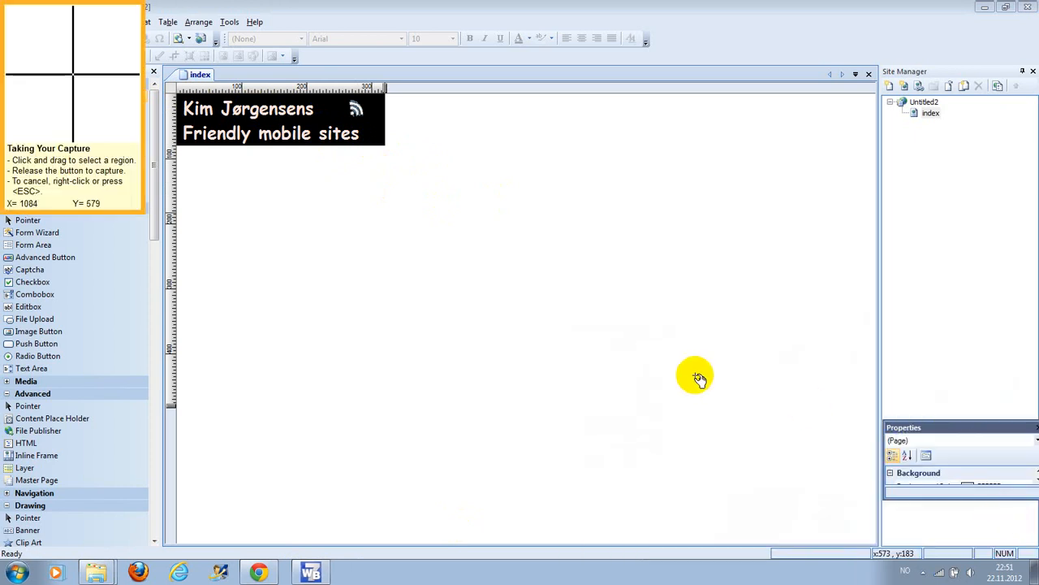
drag(232, 130, 232, 130)
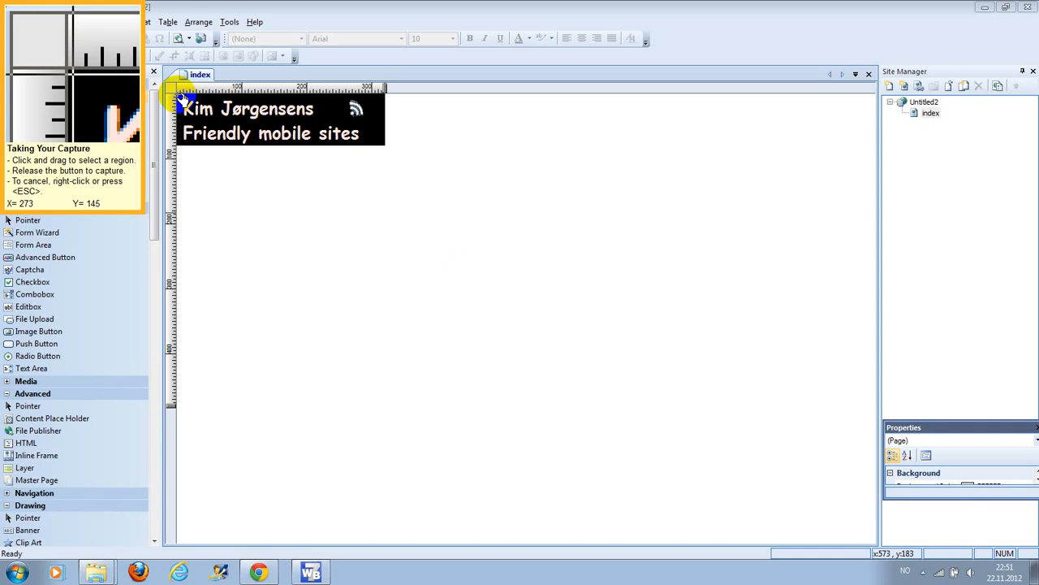
drag(178, 95, 385, 145)
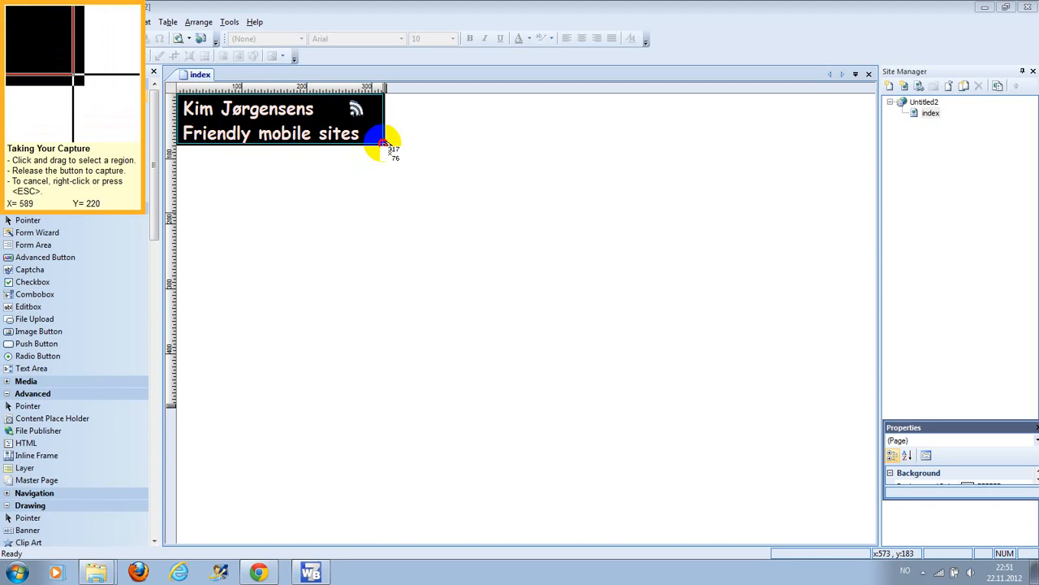
drag(385, 145, 385, 145)
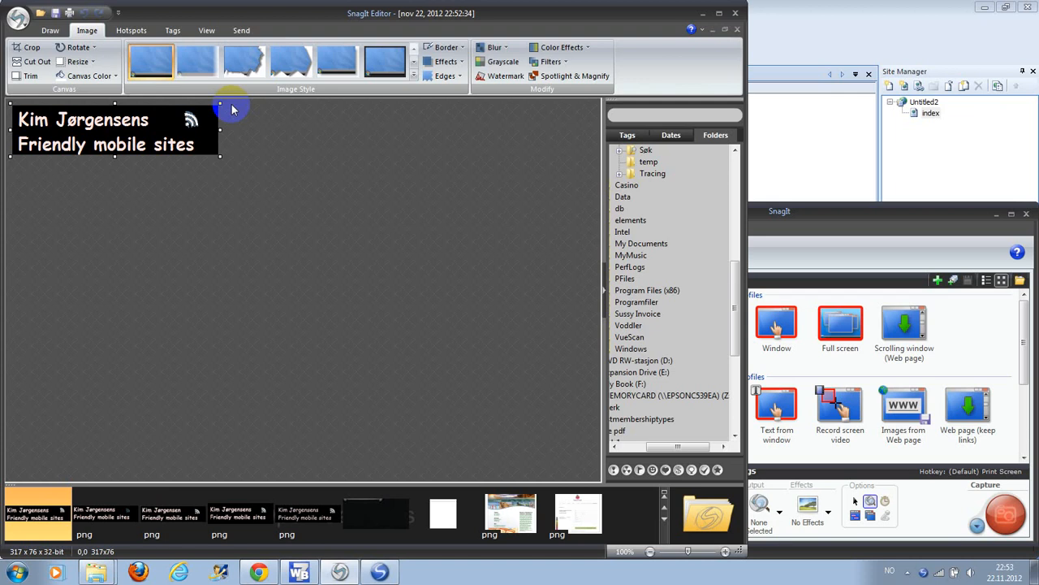
Step: Save the header capture as a PNG file named Logo in the logo folder
click(18, 18)
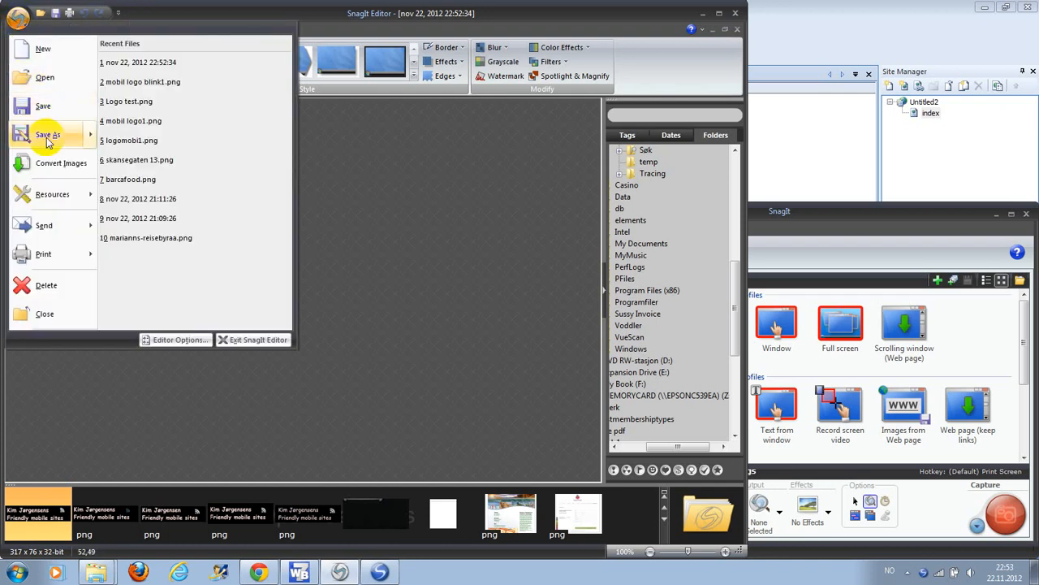
mouse_move(47, 143)
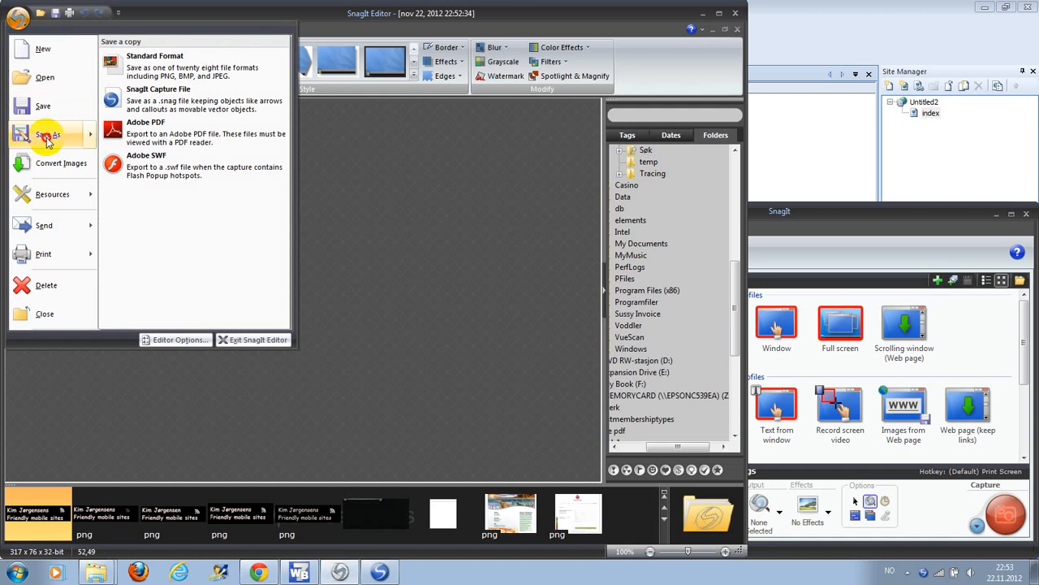
click(47, 140)
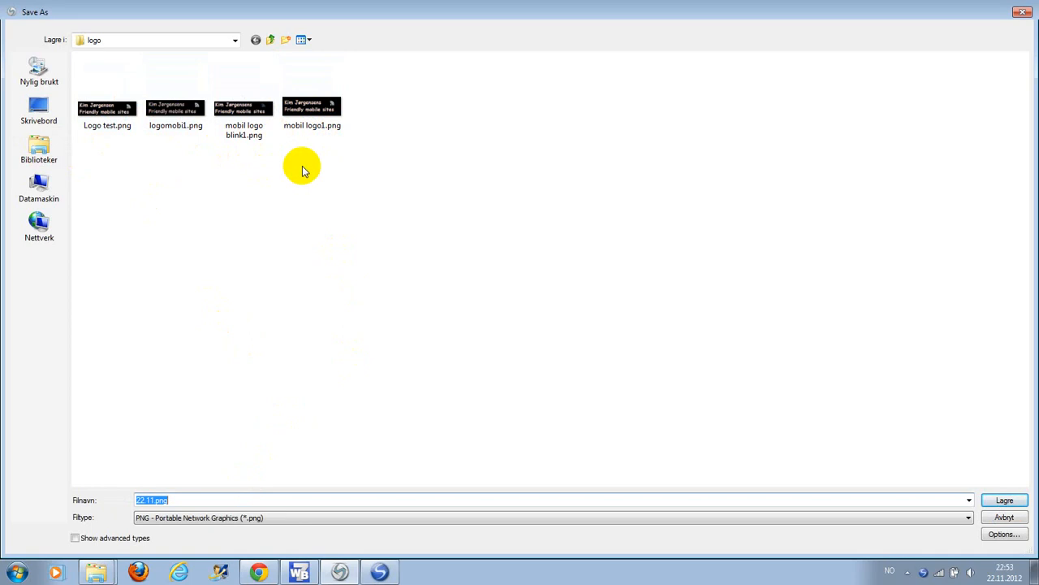
text(Logo)
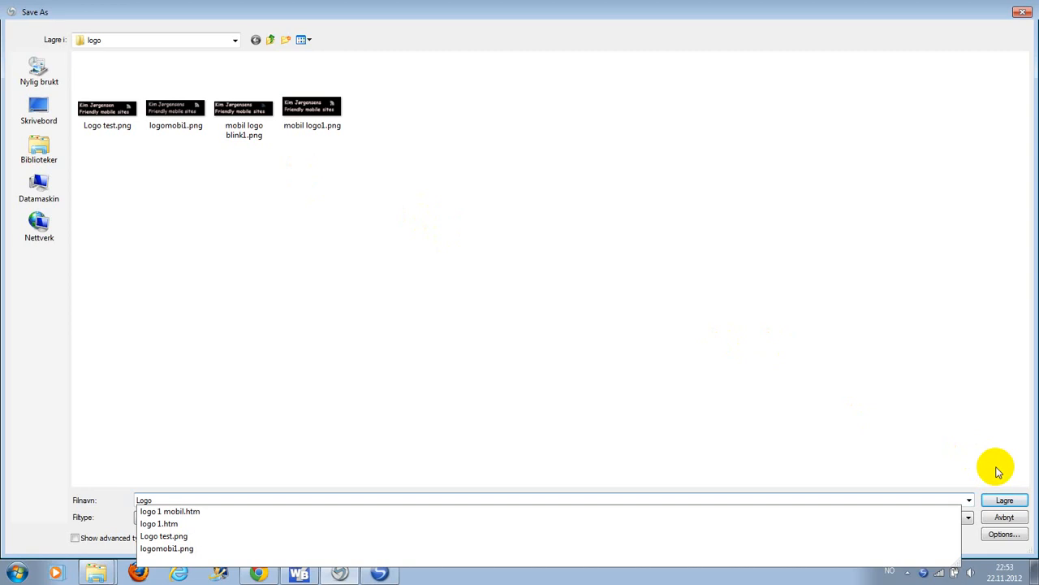
click(1010, 504)
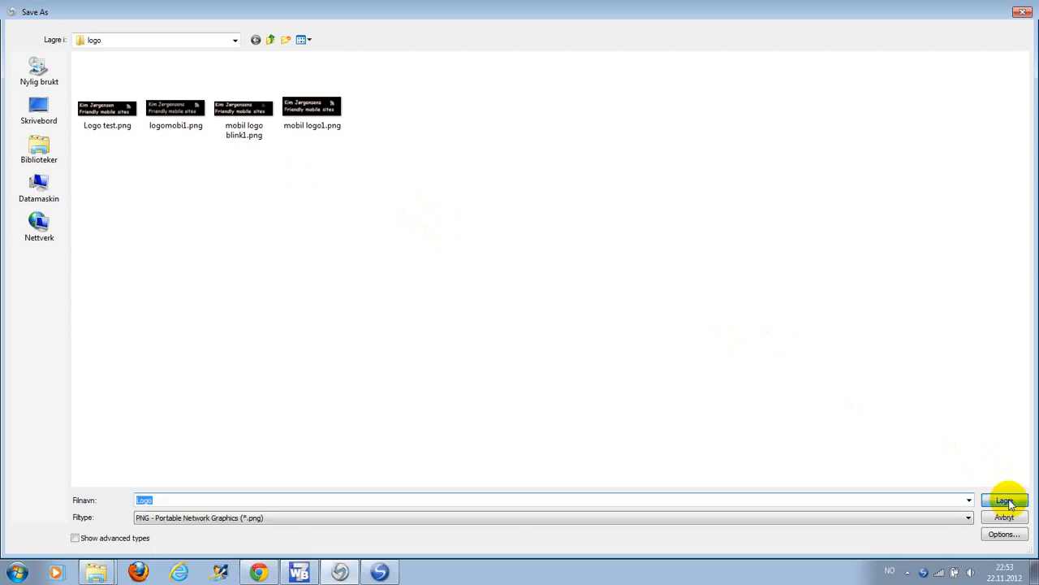
click(1009, 503)
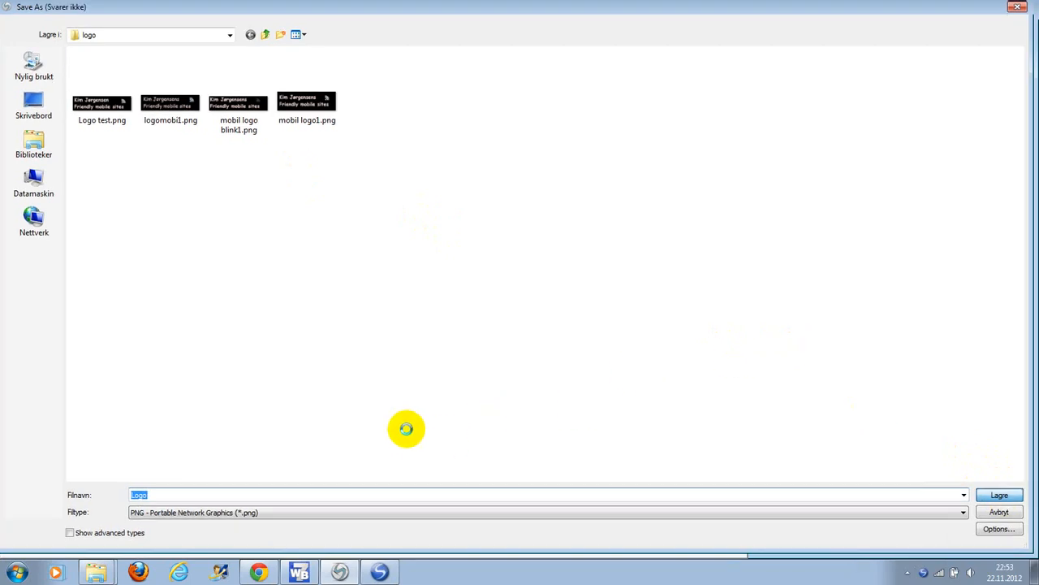
Step: Switch to the WP Mobile Pro - Dark Night settings in Chrome and choose Logo.png as the header logo file
click(258, 573)
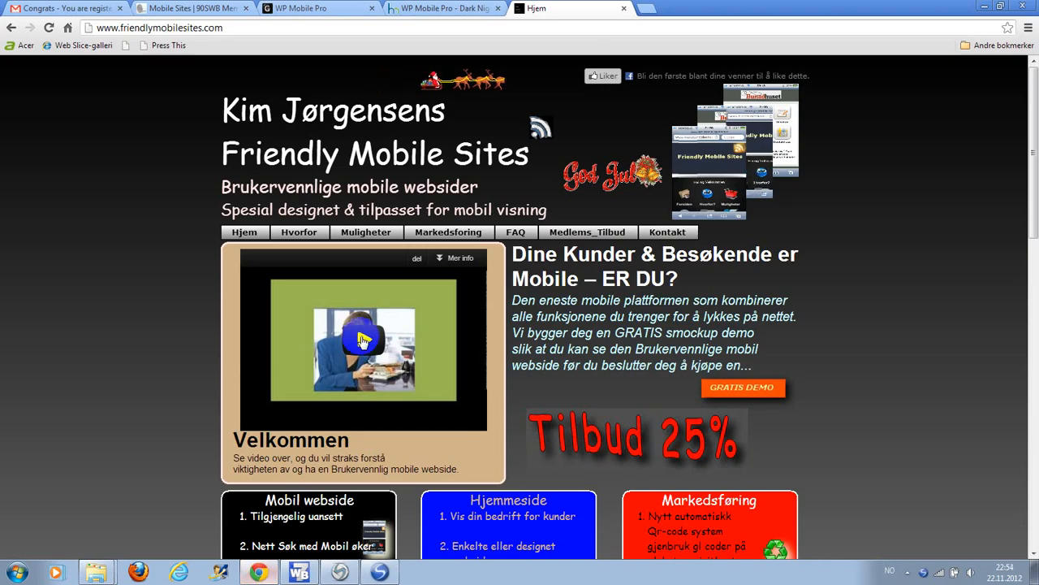
click(436, 10)
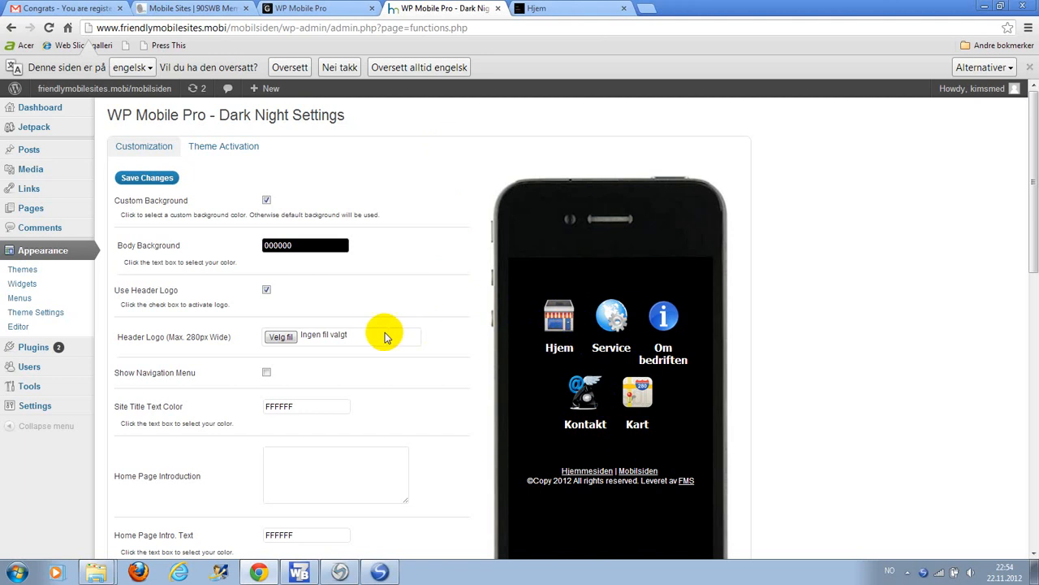
click(281, 338)
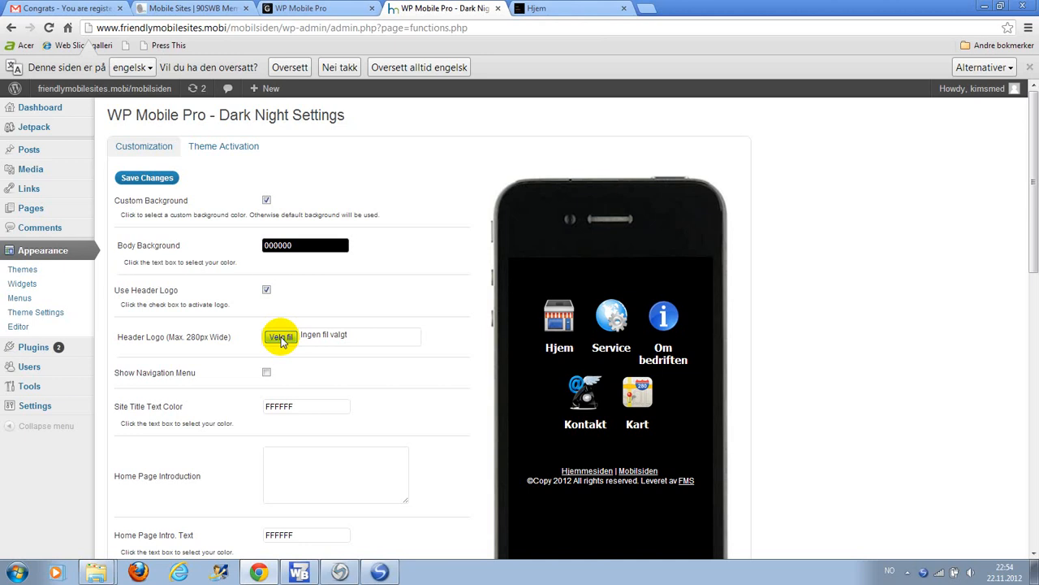
click(281, 337)
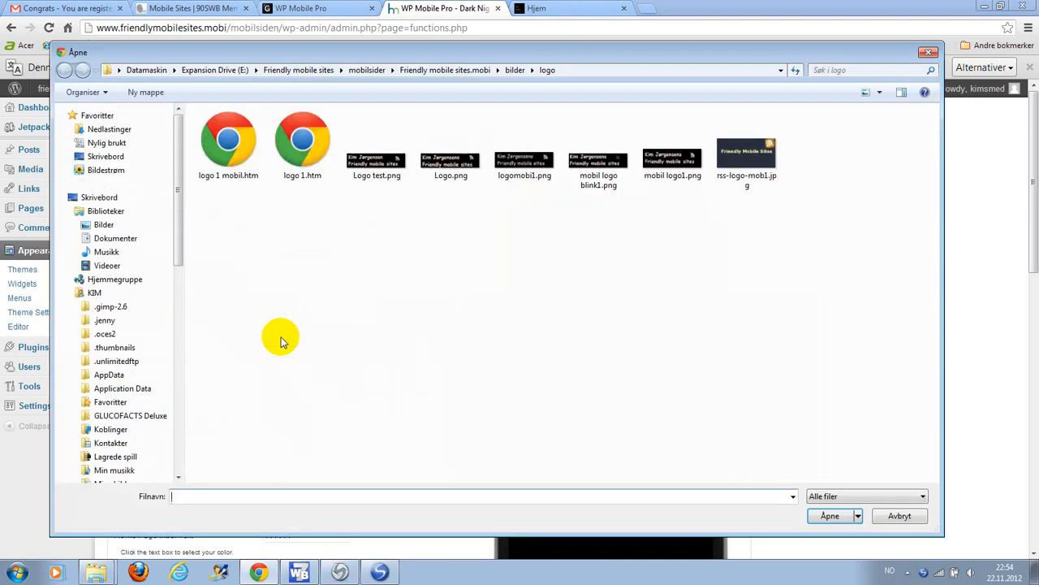
click(451, 167)
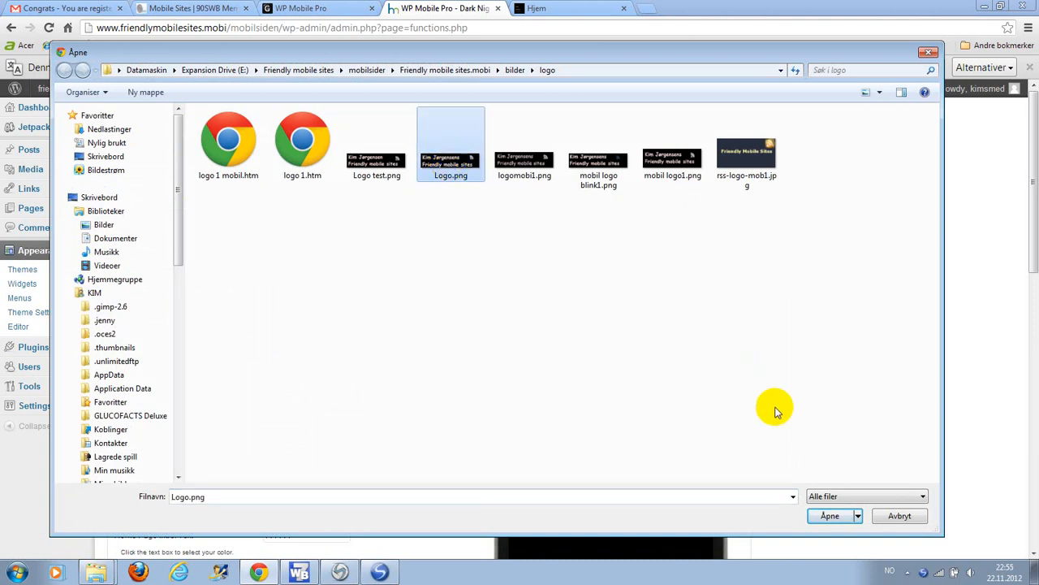
click(828, 520)
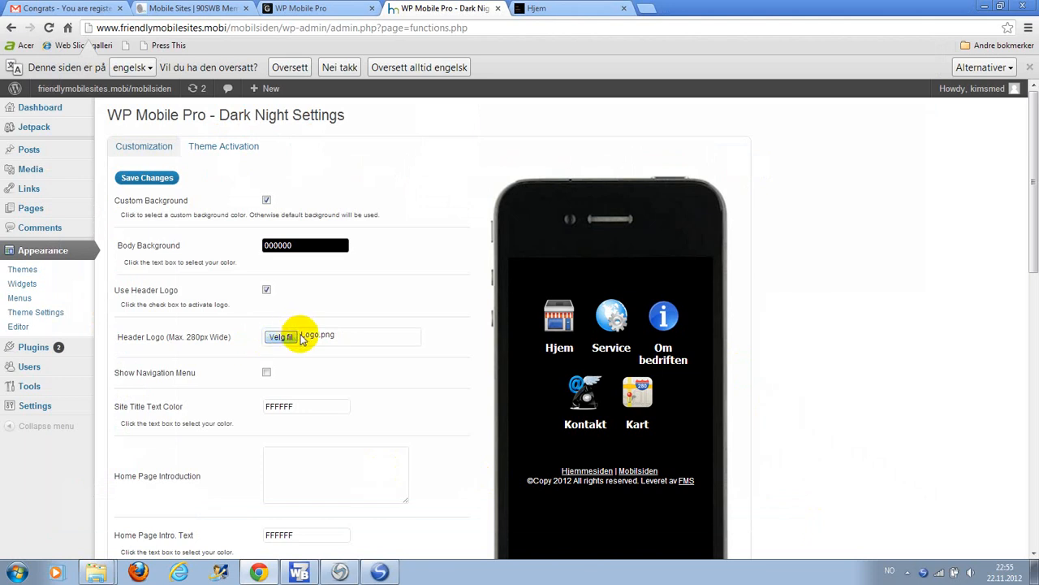
Step: Save the theme settings with the new header logo and test the logo's link in the phone preview
click(157, 178)
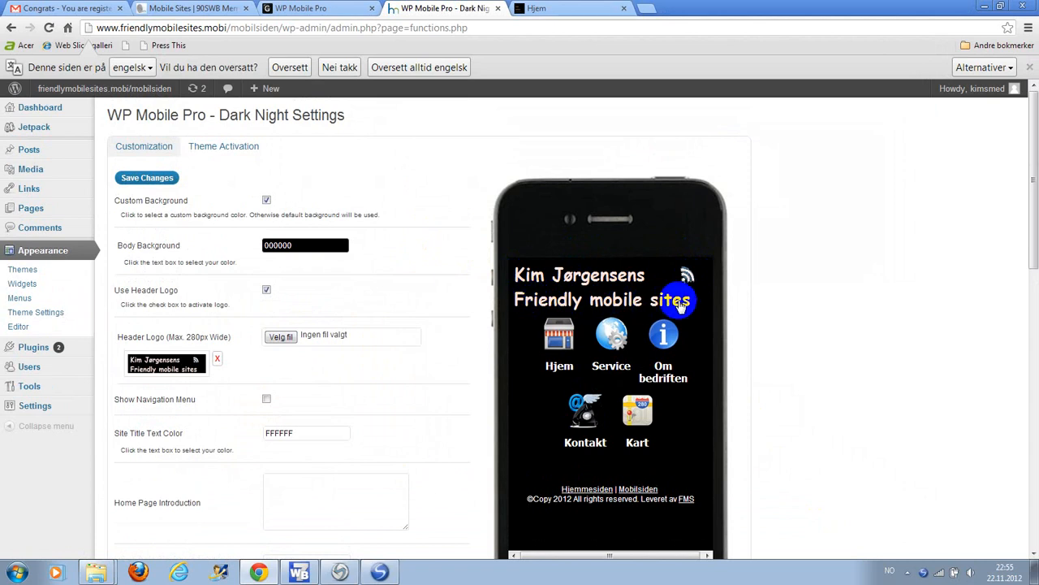
click(604, 289)
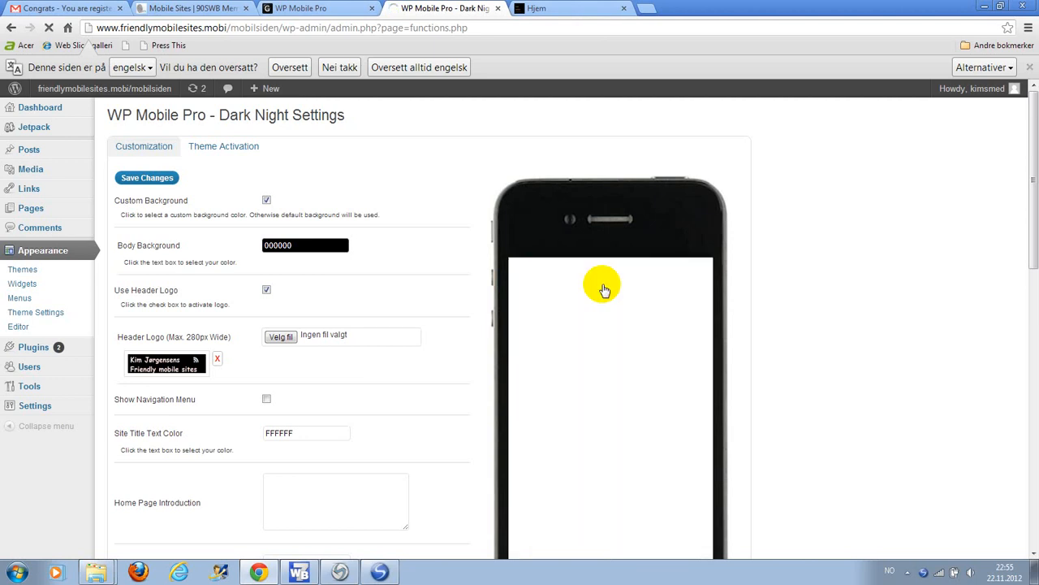